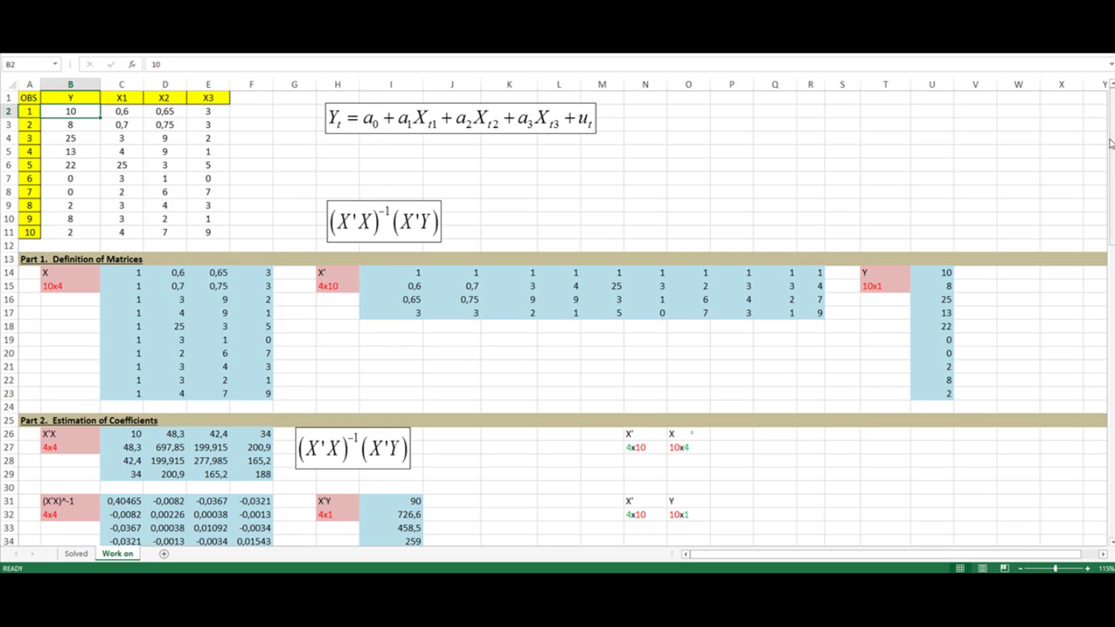
# Add the column heading "diagonal" in H45, beside the s^2 heading in Part 3
pyautogui.moveTo(1110, 144); pyautogui.dragTo(1110, 157)
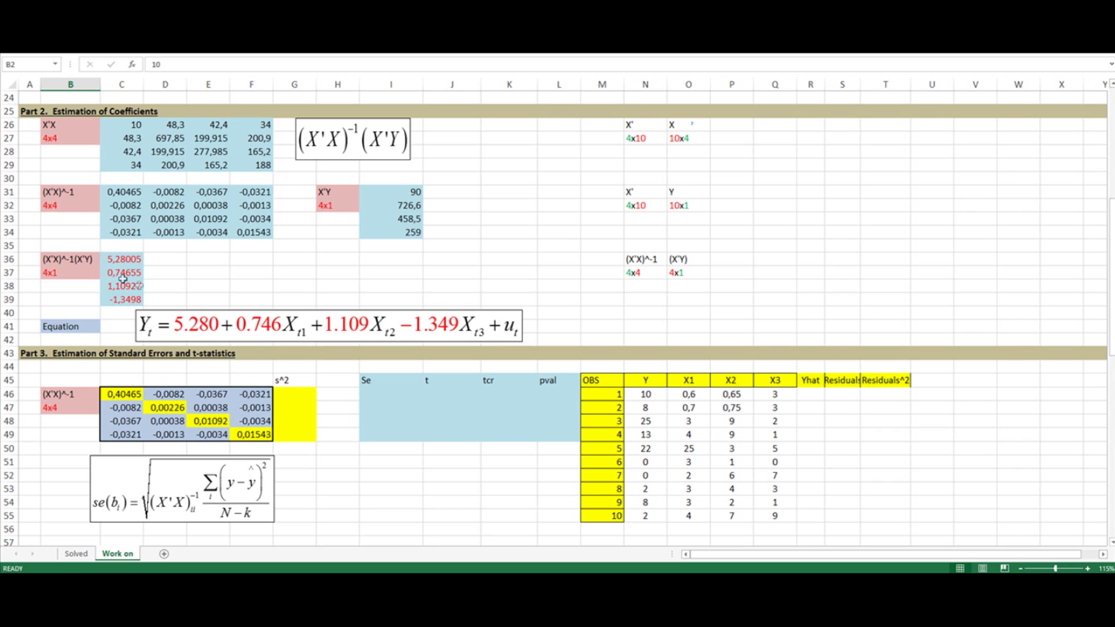
pyautogui.moveTo(125, 259); pyautogui.dragTo(131, 298)
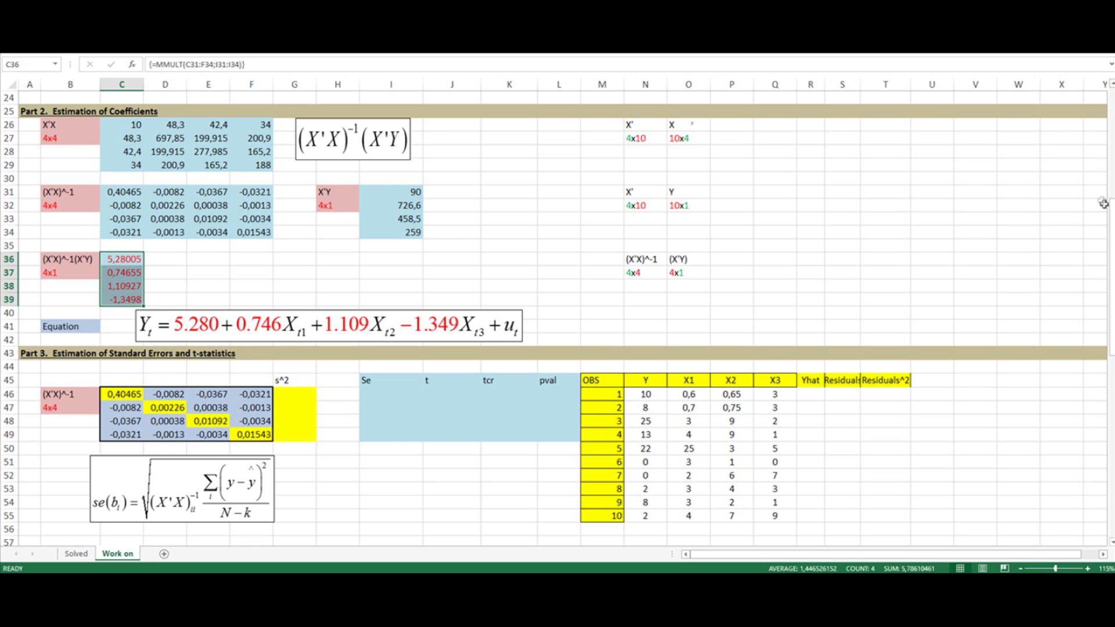
pyautogui.moveTo(1112, 233); pyautogui.dragTo(1112, 249)
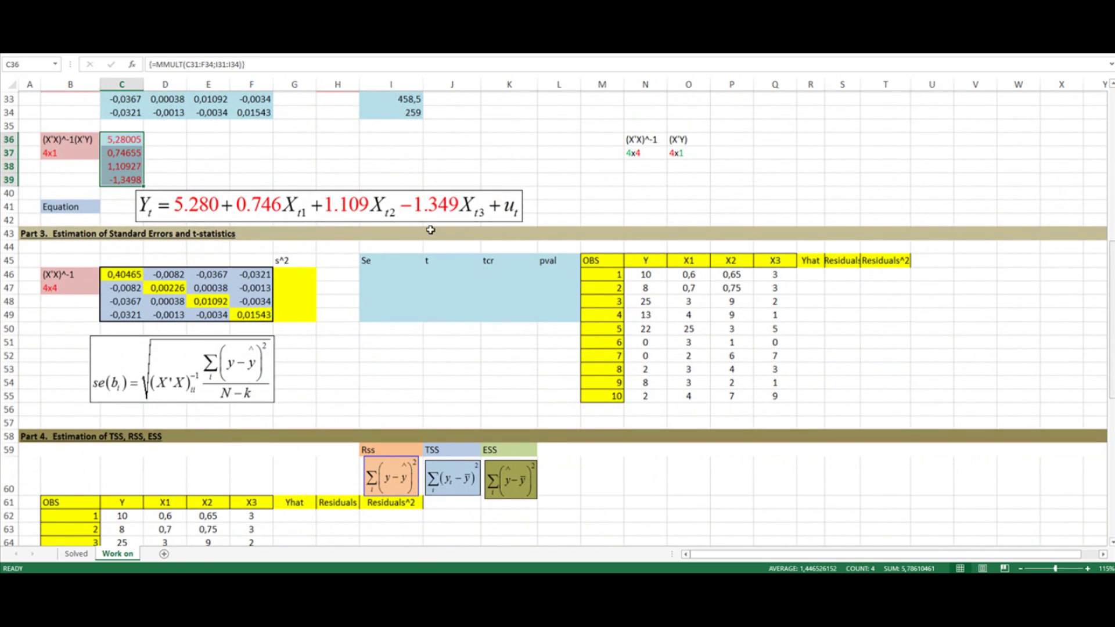
pyautogui.scroll(-1, 152, 195)
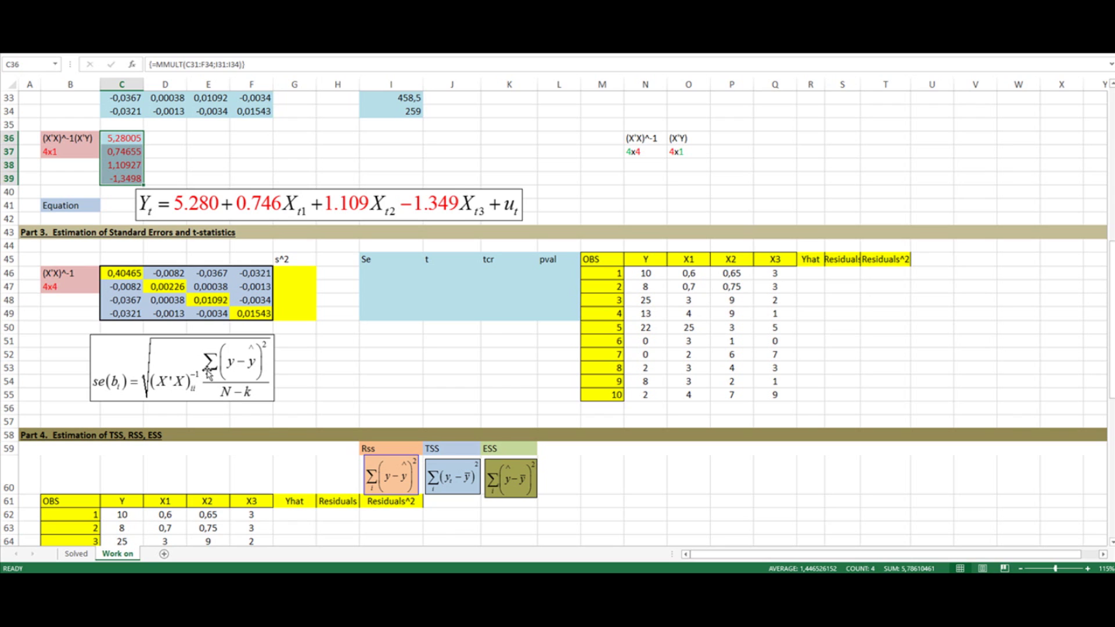
pyautogui.click(332, 264)
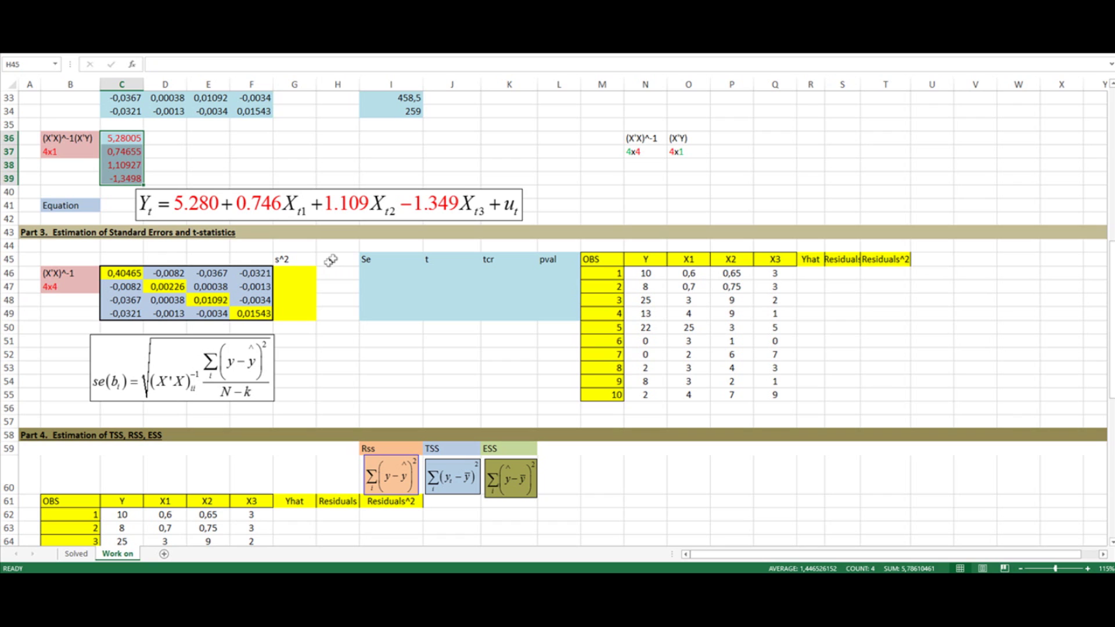
pyautogui.write('diagonal')
pyautogui.press('Return')
# Link H46:H49 to the diagonal elements of the (X'X)^-1 matrix: C46, D47, E48 and F49
pyautogui.write('+')
pyautogui.click(125, 275)
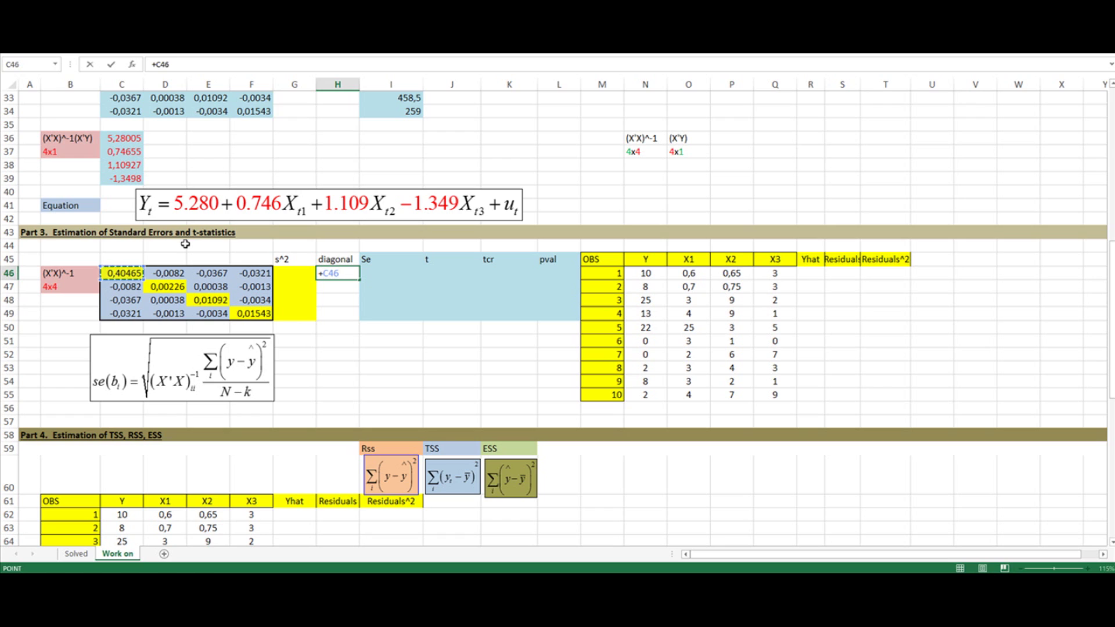
pyautogui.press('Return')
pyautogui.write('+')
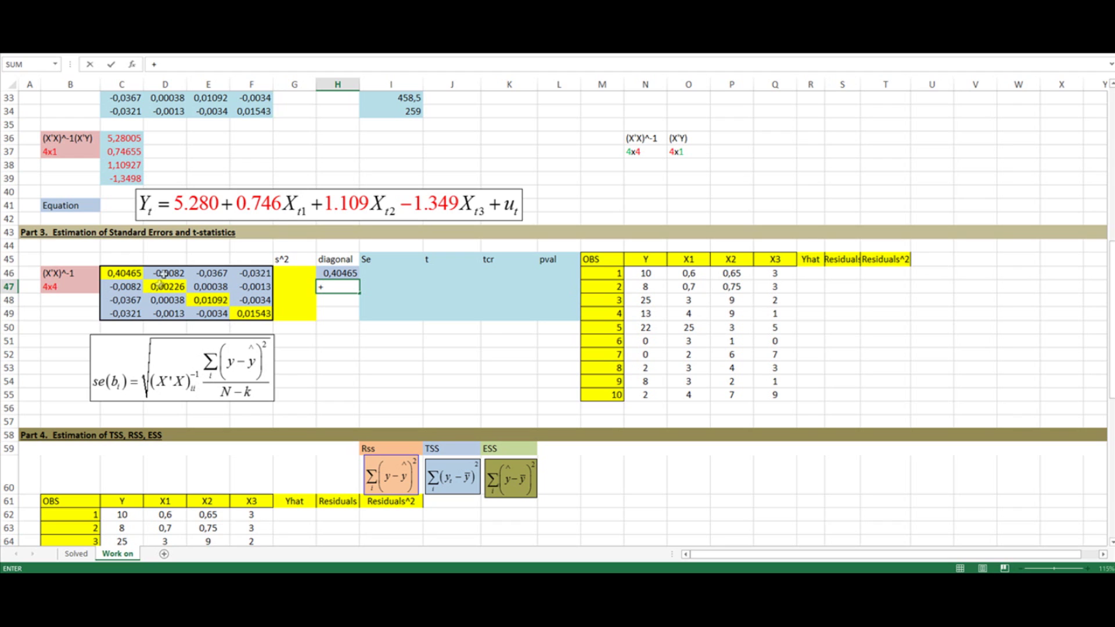
pyautogui.click(165, 286)
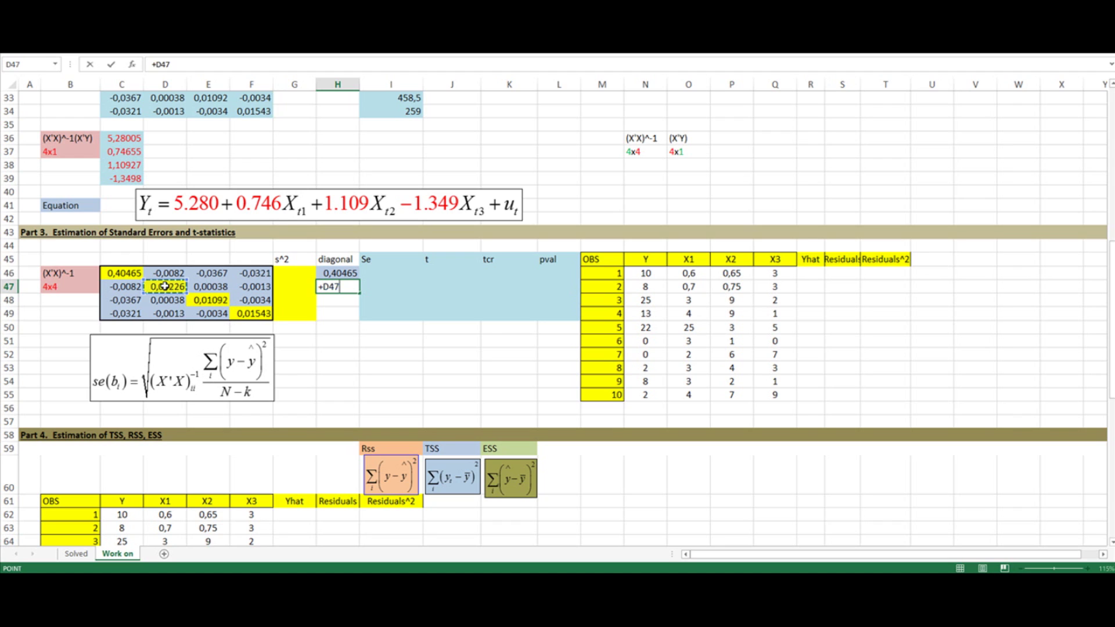
pyautogui.press('Return')
pyautogui.write('+')
pyautogui.click(206, 301)
pyautogui.press('Return')
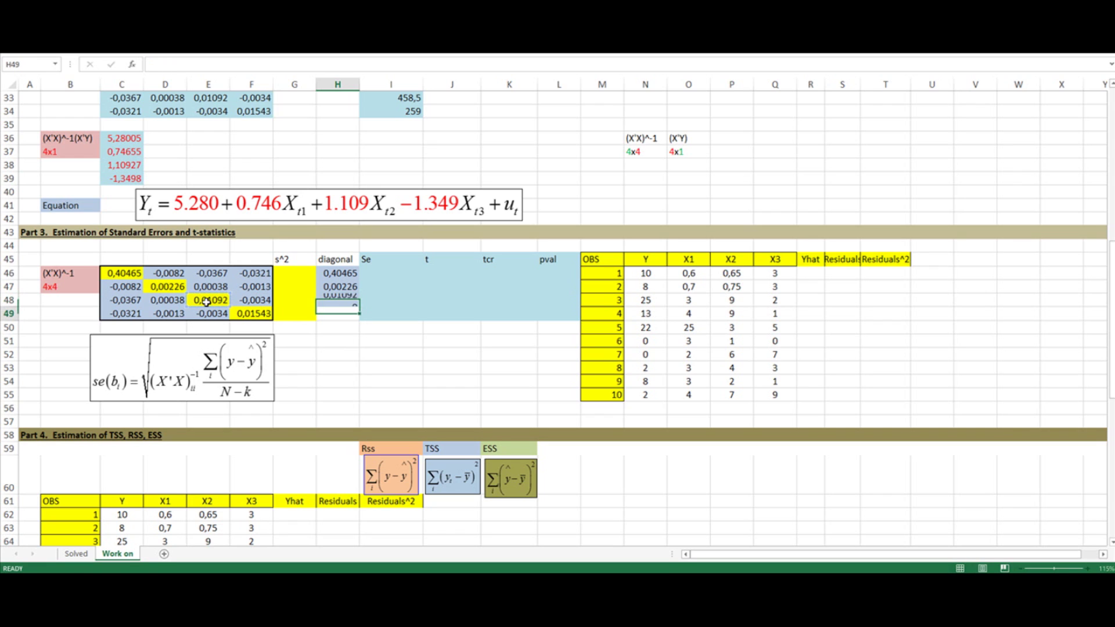
pyautogui.write('+')
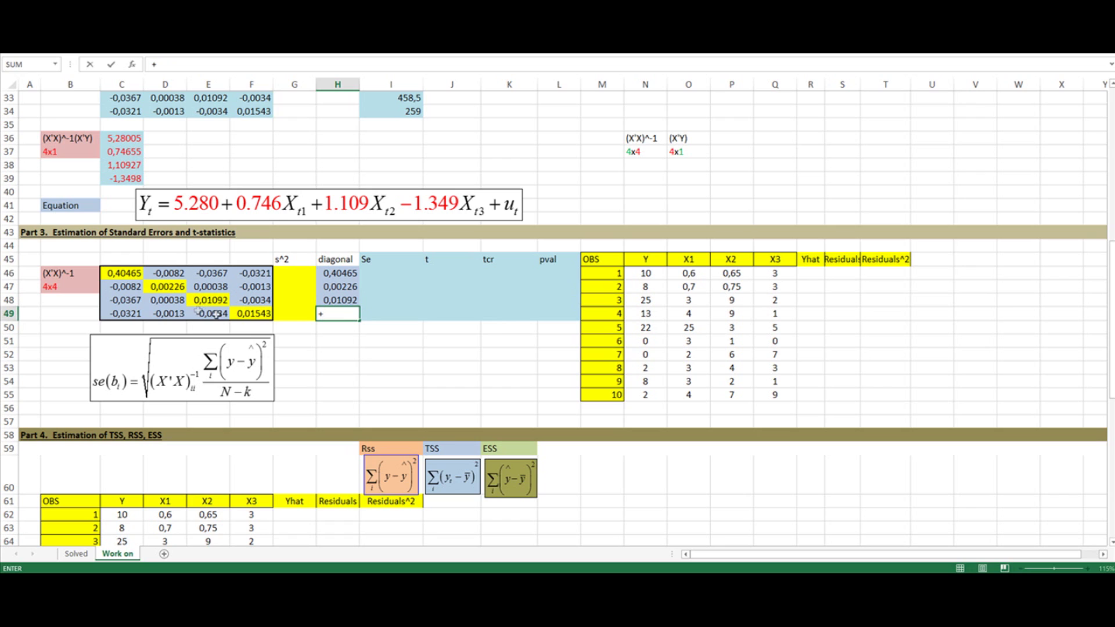
pyautogui.click(256, 314)
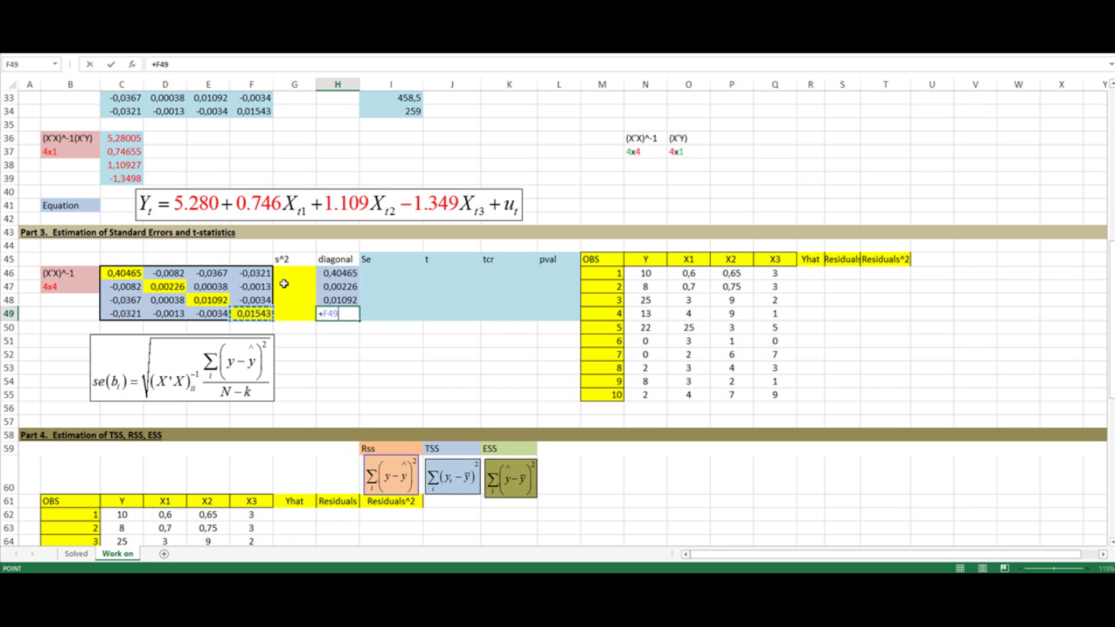
pyautogui.press('Return')
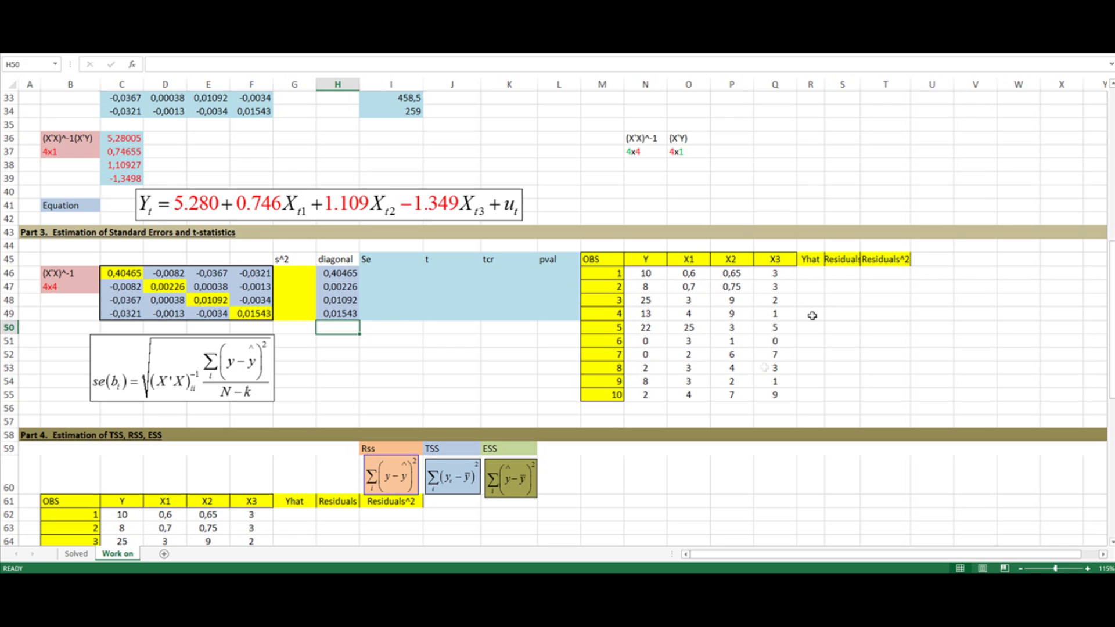
# Build the fitted-value formula =C36+C37*O46+C38*P46+C39*Q46 for the first observation in the Yhat cell R46
pyautogui.click(817, 274)
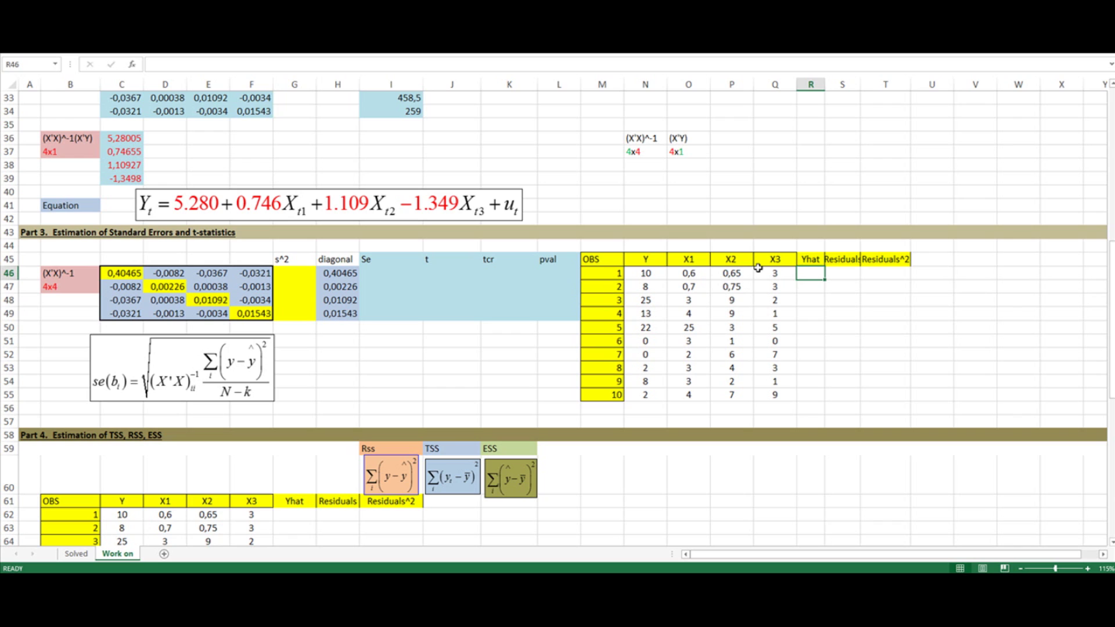
pyautogui.write('=')
pyautogui.click(120, 138)
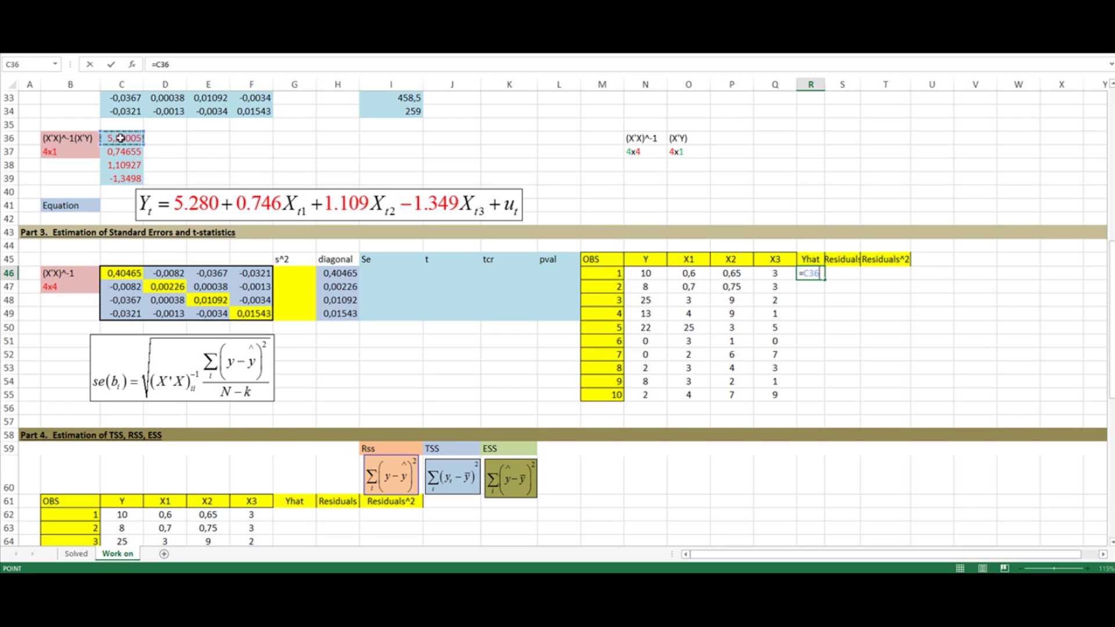
pyautogui.write('+')
pyautogui.click(120, 153)
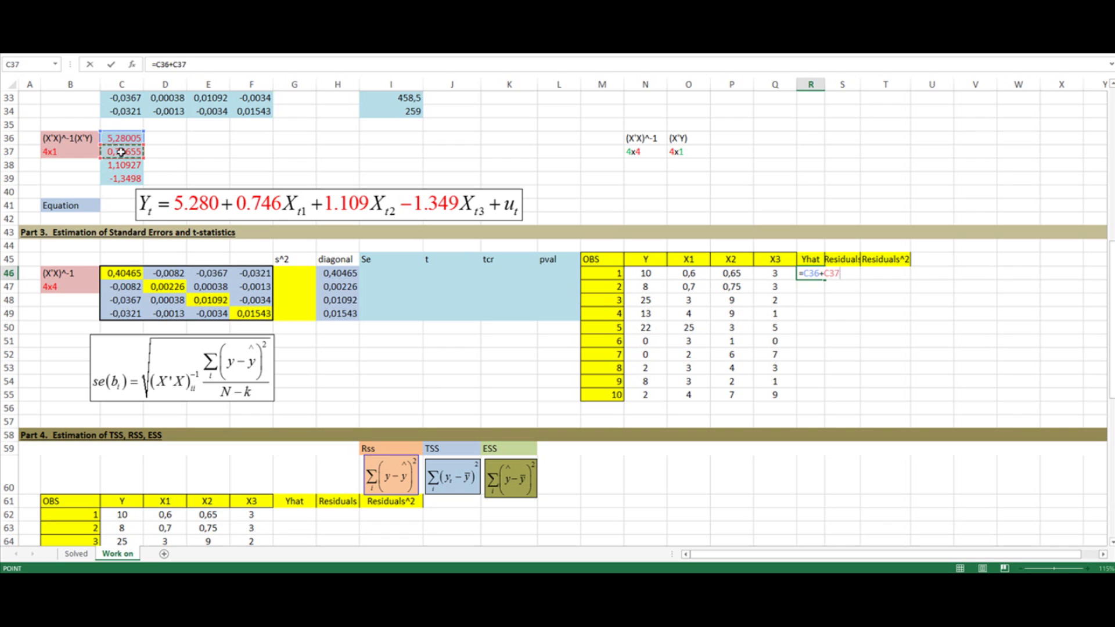
pyautogui.write('*')
pyautogui.click(681, 272)
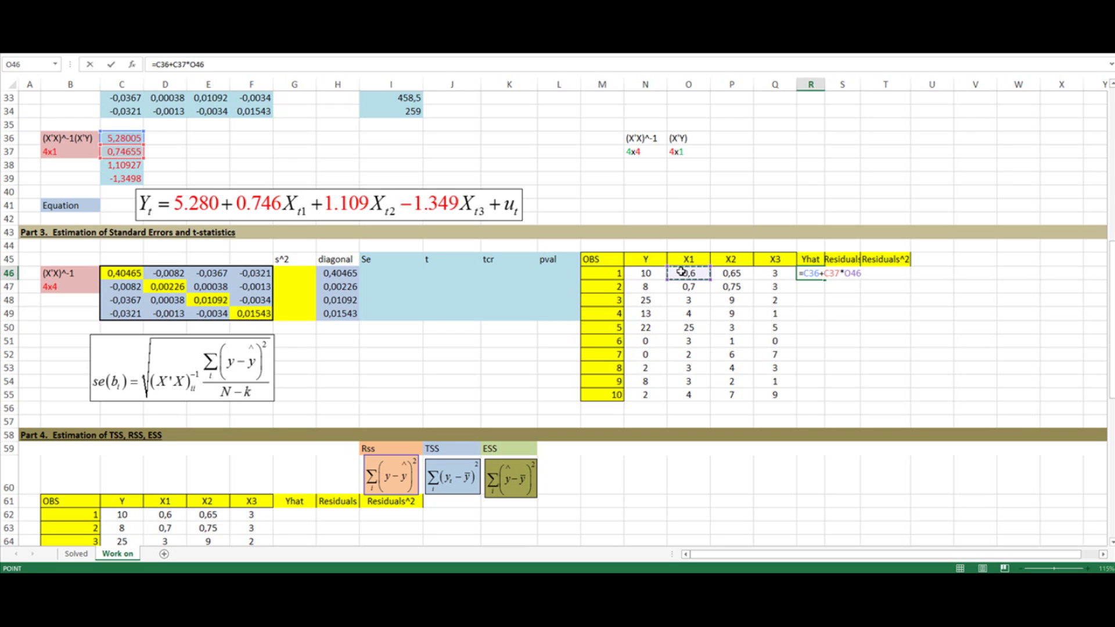
pyautogui.write('+')
pyautogui.click(126, 166)
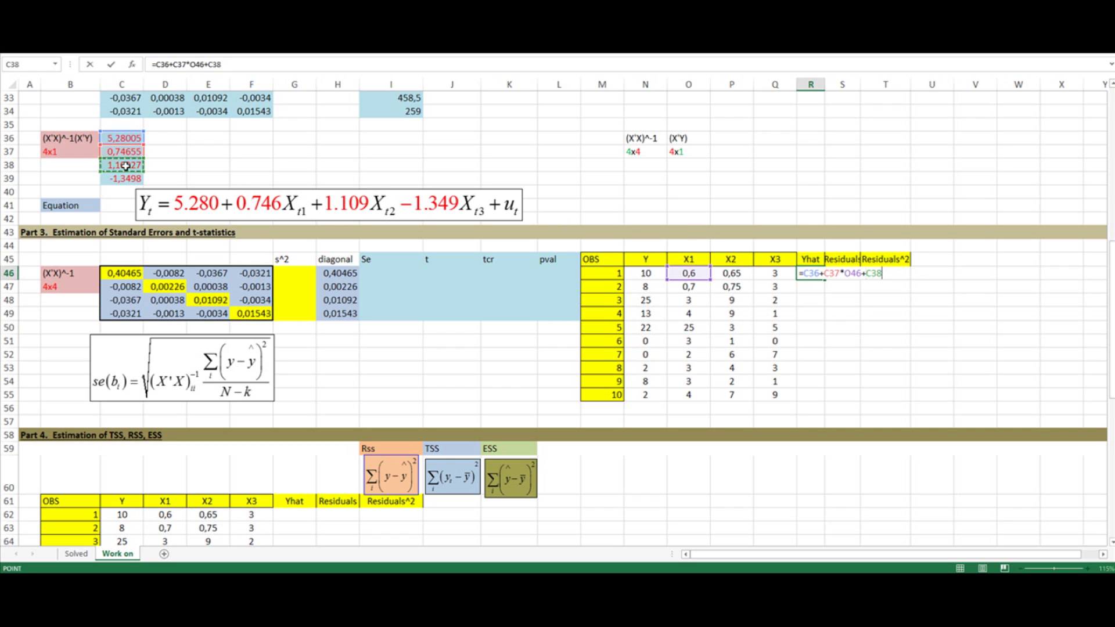
pyautogui.write('*')
pyautogui.click(731, 274)
pyautogui.write('+')
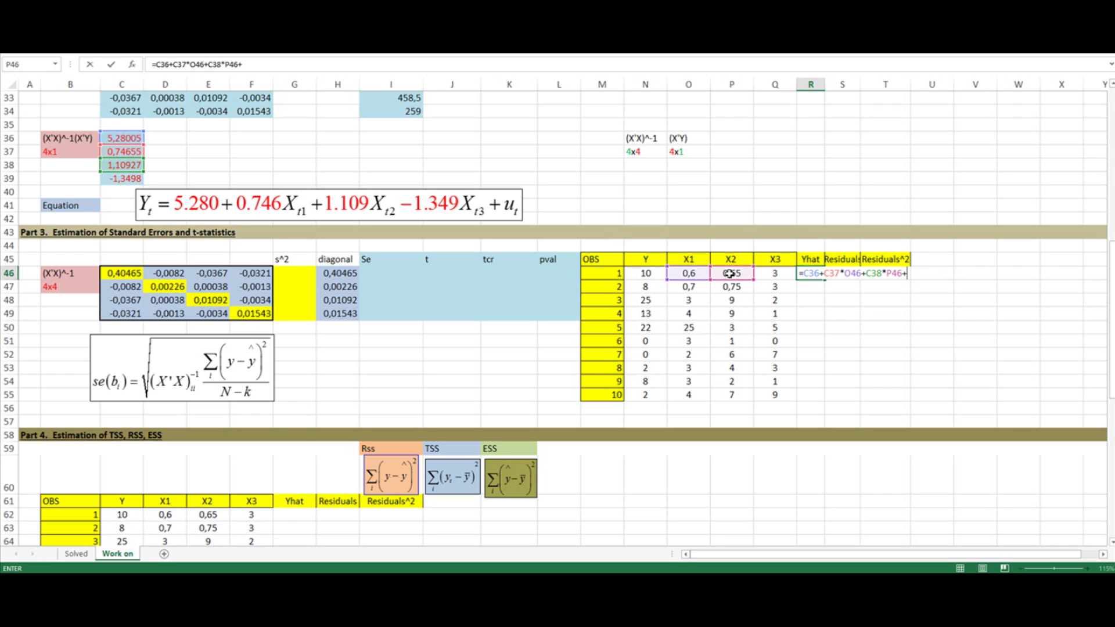
pyautogui.click(124, 179)
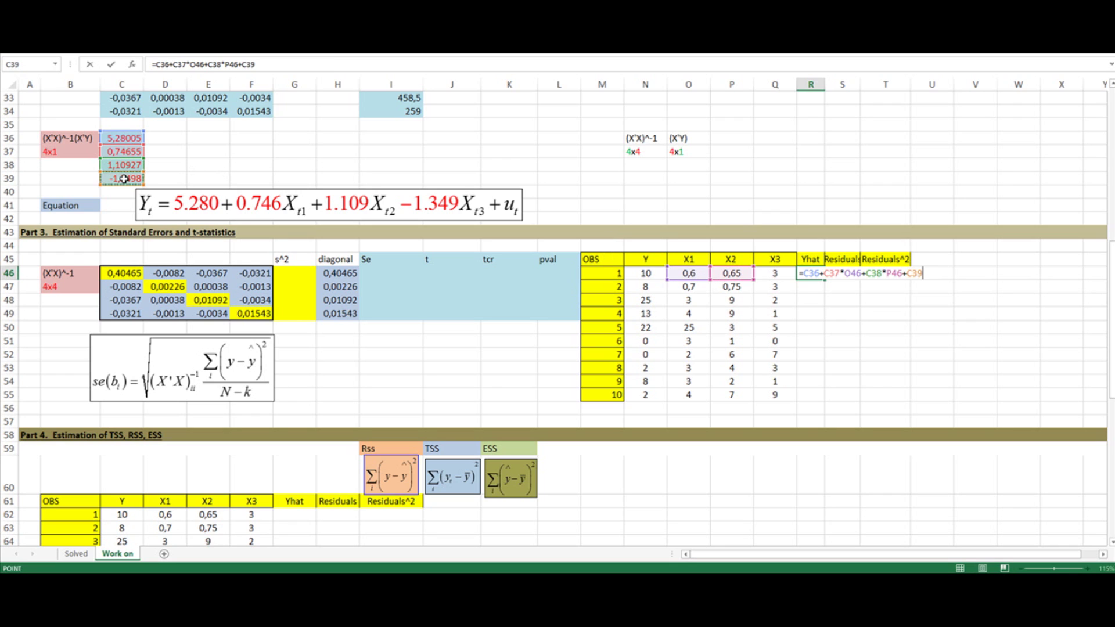
pyautogui.write('*')
pyautogui.click(774, 272)
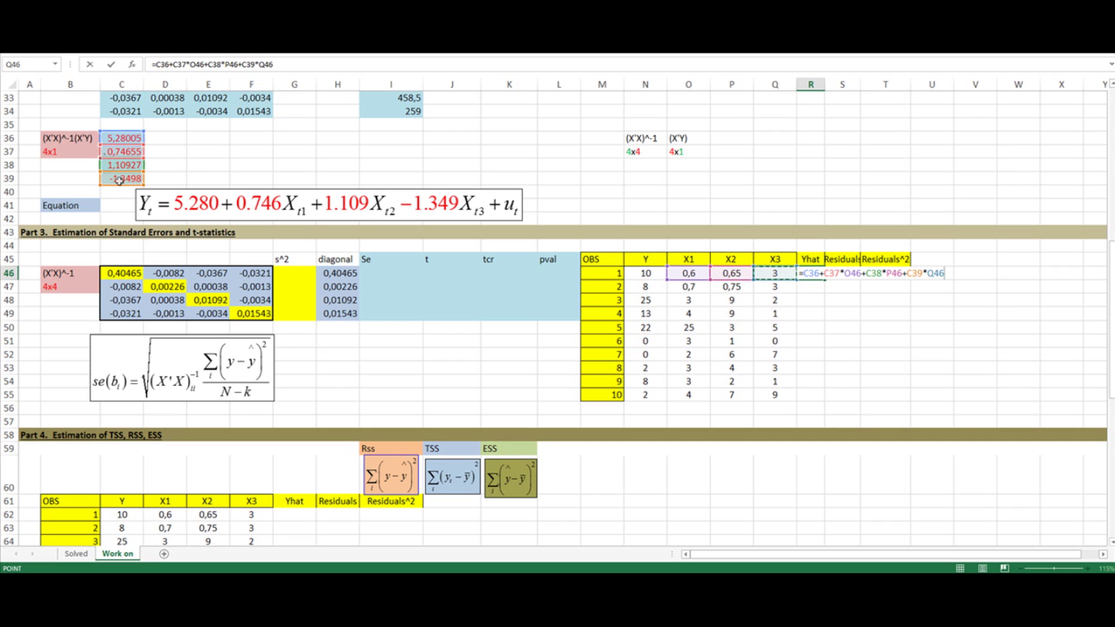
# Make the references to coefficients C36 through C39 absolute in the Yhat formula and fill it down to R55
pyautogui.click(816, 273)
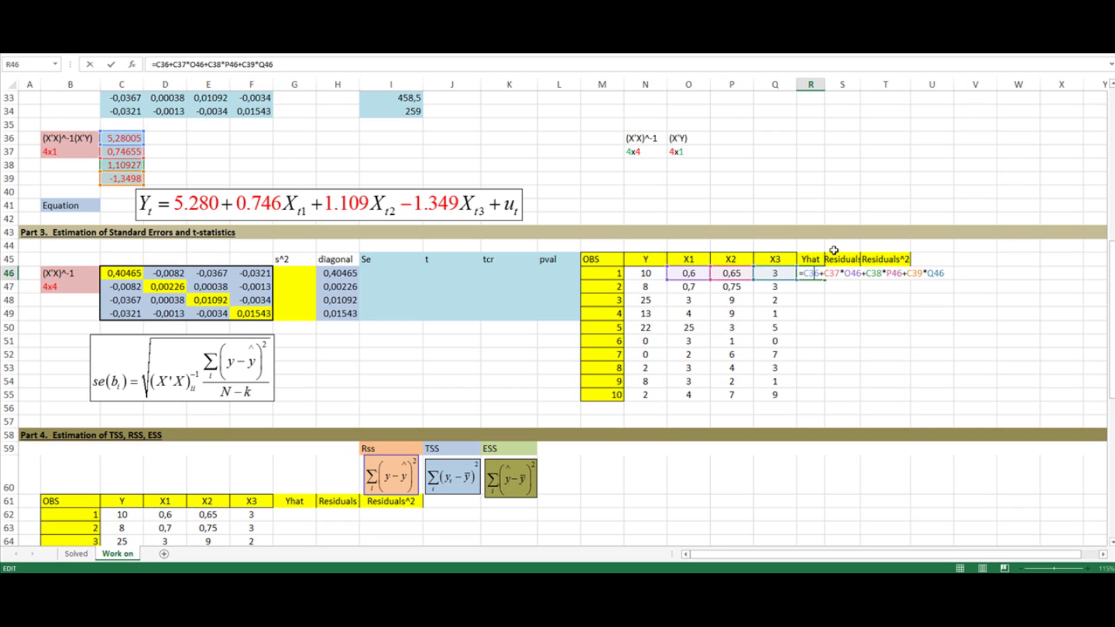
pyautogui.press('F4')
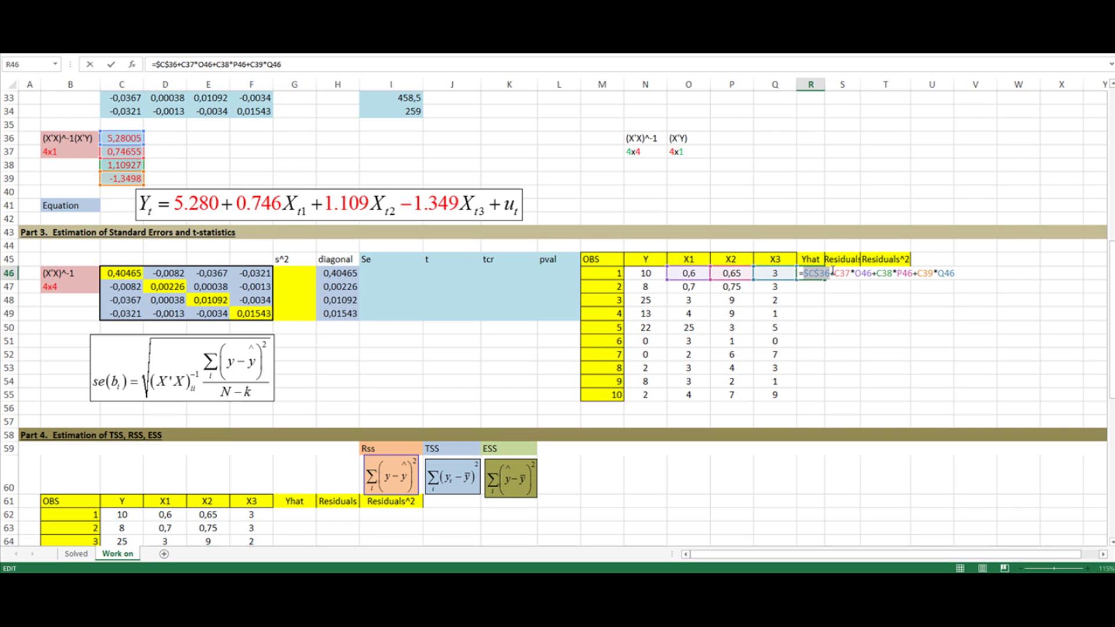
pyautogui.click(845, 271)
pyautogui.press('F4')
pyautogui.click(899, 273)
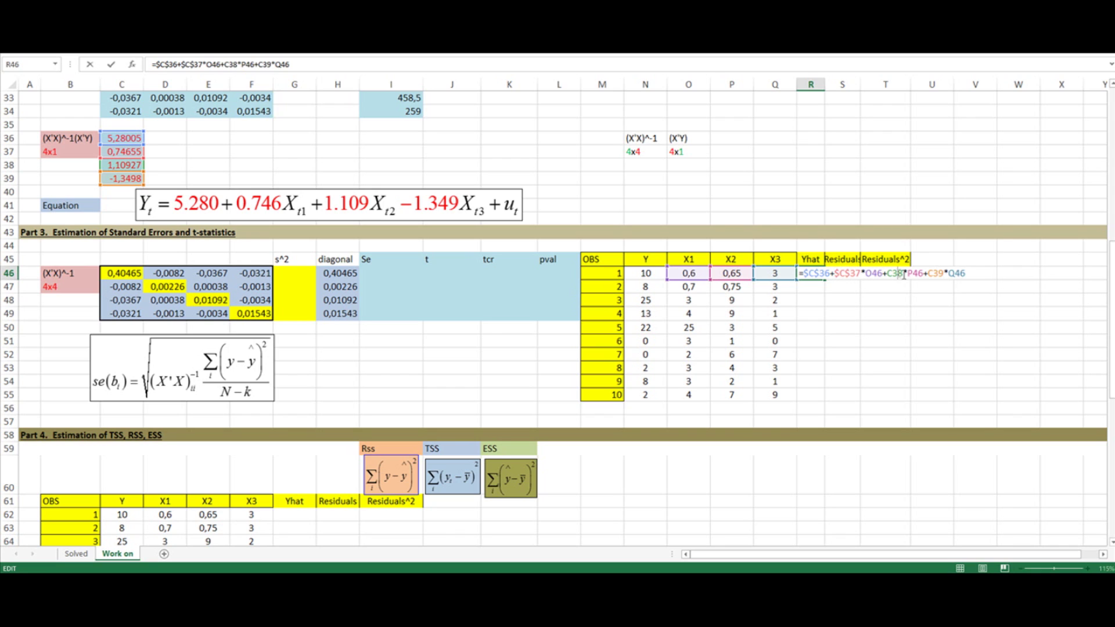
pyautogui.press('F4')
pyautogui.click(947, 273)
pyautogui.press('F4')
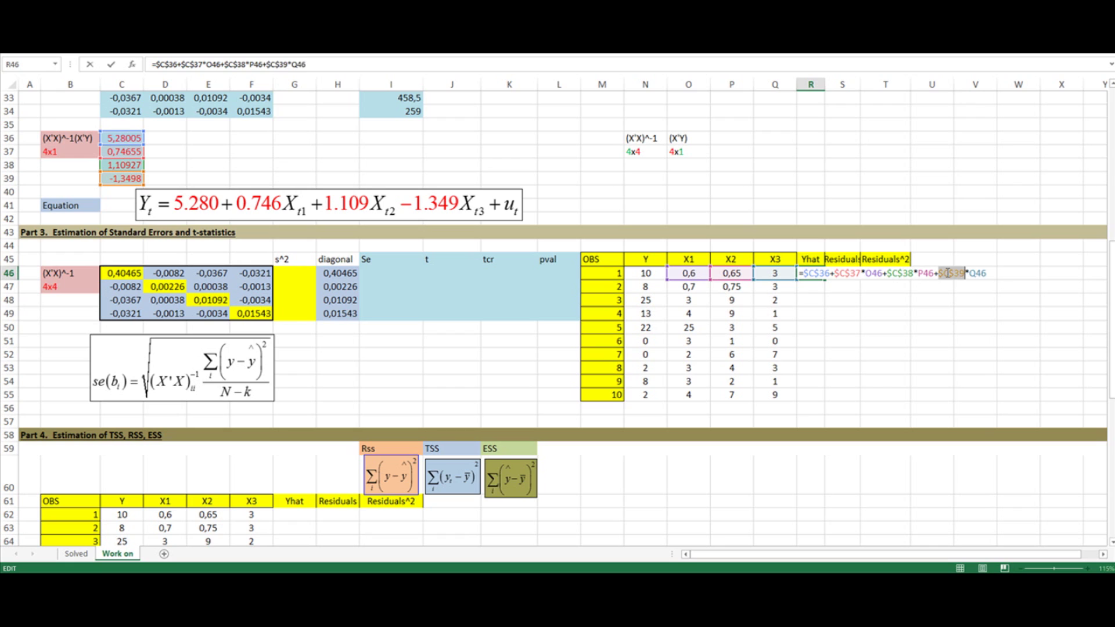
pyautogui.press('Return')
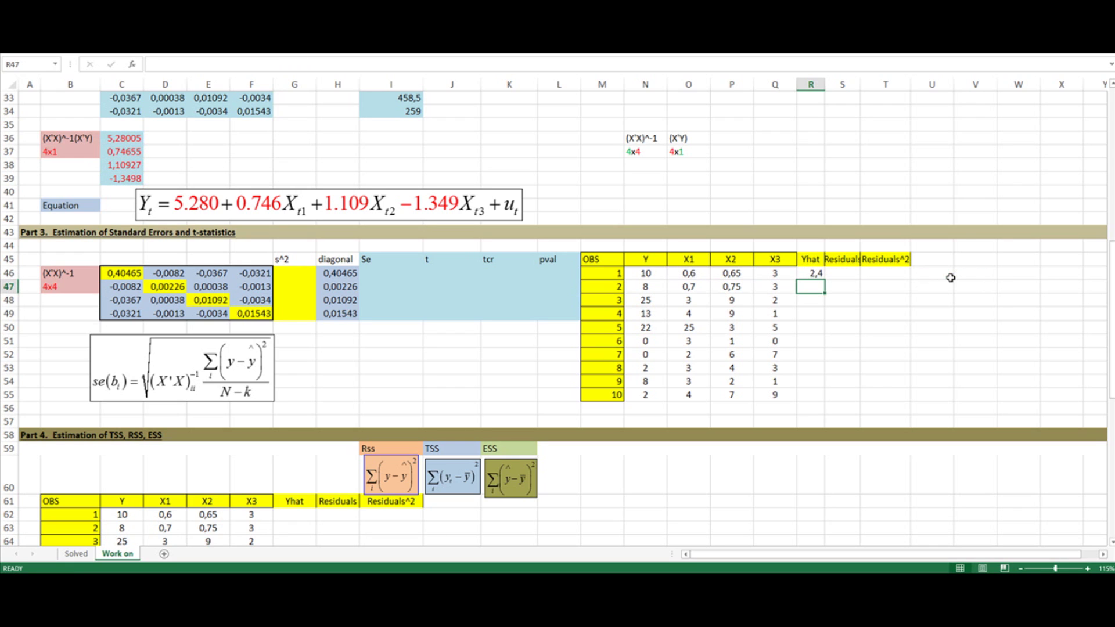
pyautogui.click(816, 272)
pyautogui.moveTo(825, 280); pyautogui.dragTo(808, 399)
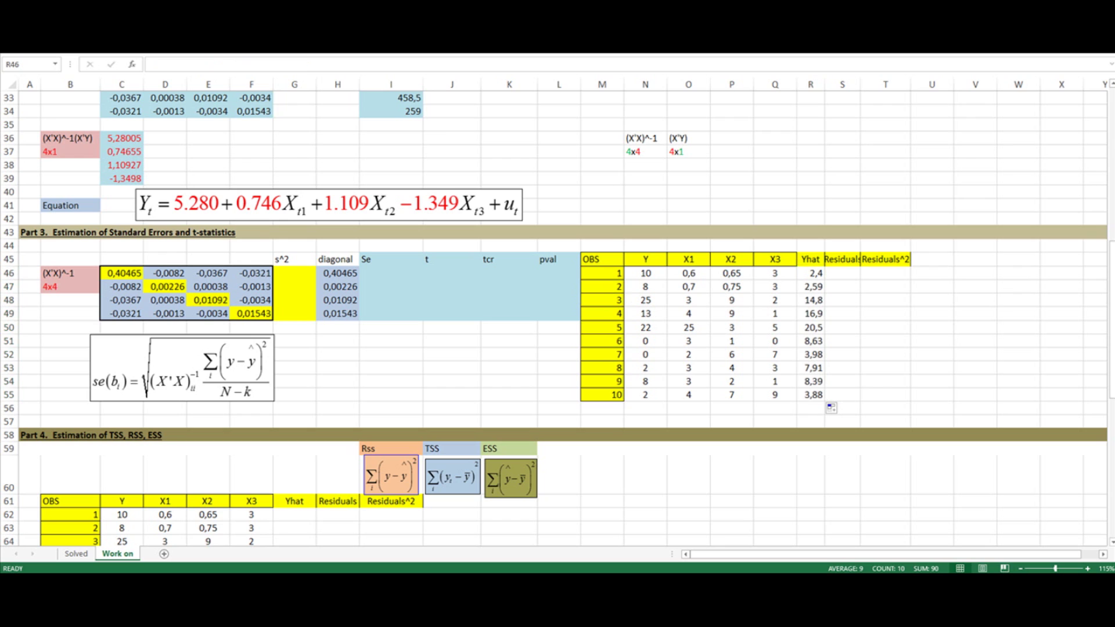
# Handwrite the residual equation e = y − ȳ above the Residuals headings
pyautogui.moveTo(844, 226)
pyautogui.mouseDown()
pyautogui.moveTo(840, 244)
pyautogui.moveTo(843, 226)
pyautogui.moveTo(865, 219)
pyautogui.mouseUp()
pyautogui.moveTo(857, 227)
pyautogui.mouseDown()
pyautogui.moveTo(904, 214)
pyautogui.moveTo(895, 224)
pyautogui.moveTo(911, 194)
pyautogui.mouseUp()
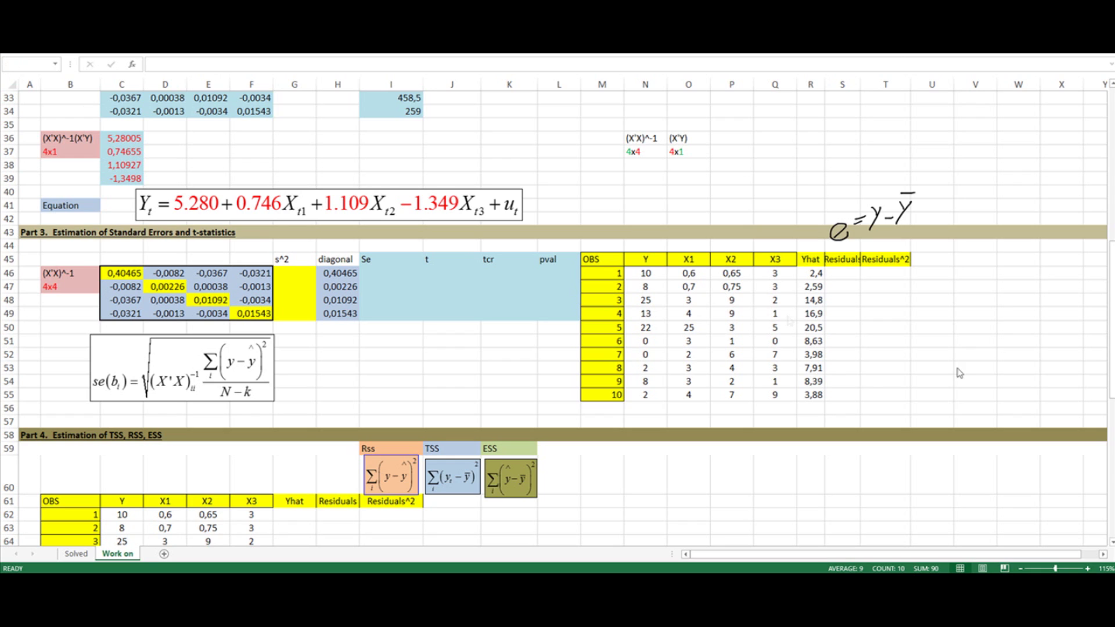
# Calculate the residuals with =N46-R46 in S46 and fill the formula down to S55
pyautogui.click(845, 277)
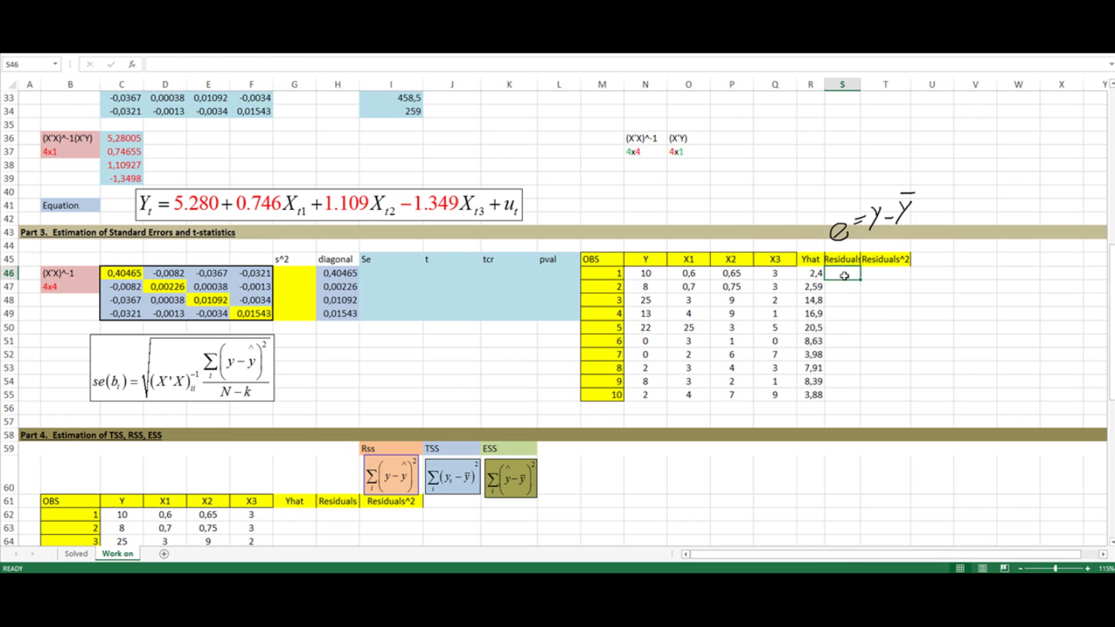
pyautogui.write('=')
pyautogui.press('Left')
pyautogui.press('Left')
pyautogui.press('Left')
pyautogui.press('Left')
pyautogui.press('Left')
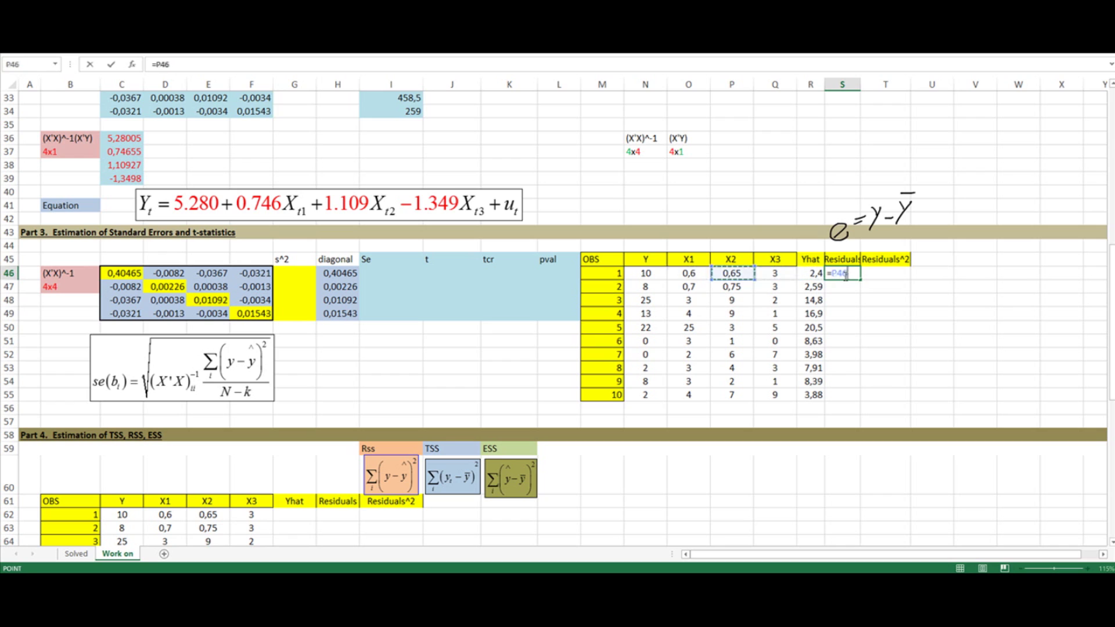
pyautogui.write('=')
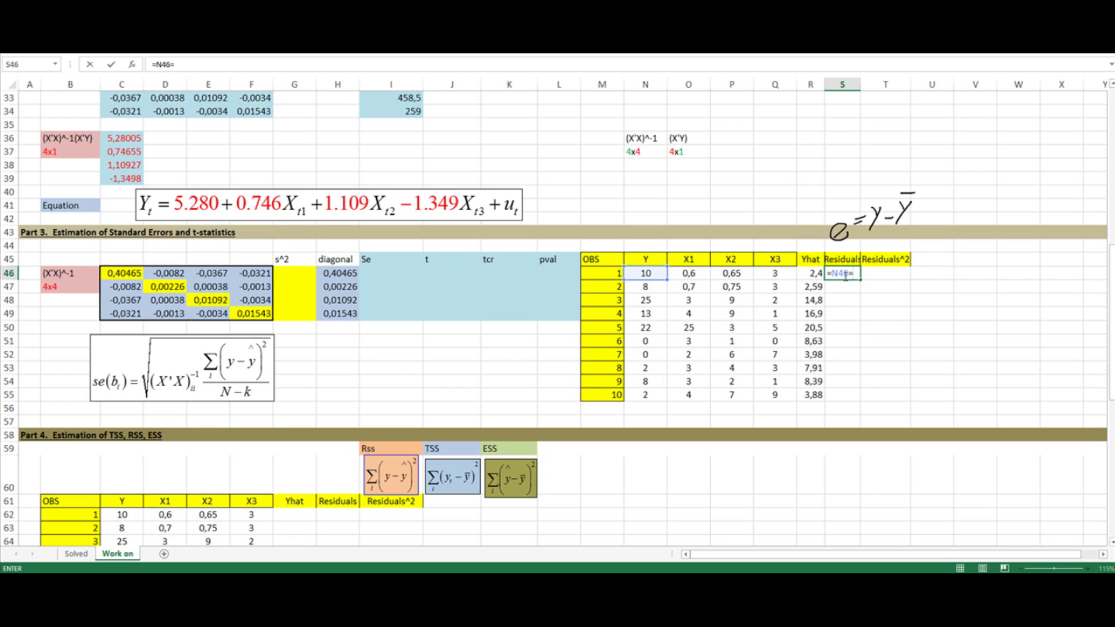
pyautogui.press('Left')
pyautogui.press('Return')
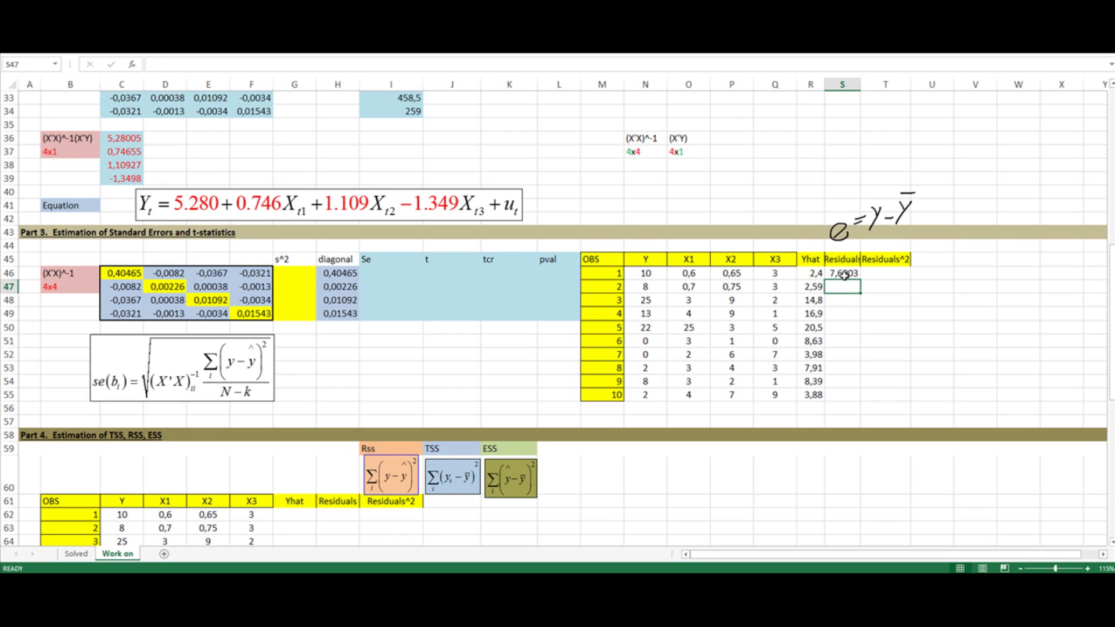
pyautogui.click(844, 275)
pyautogui.moveTo(862, 280); pyautogui.dragTo(852, 397)
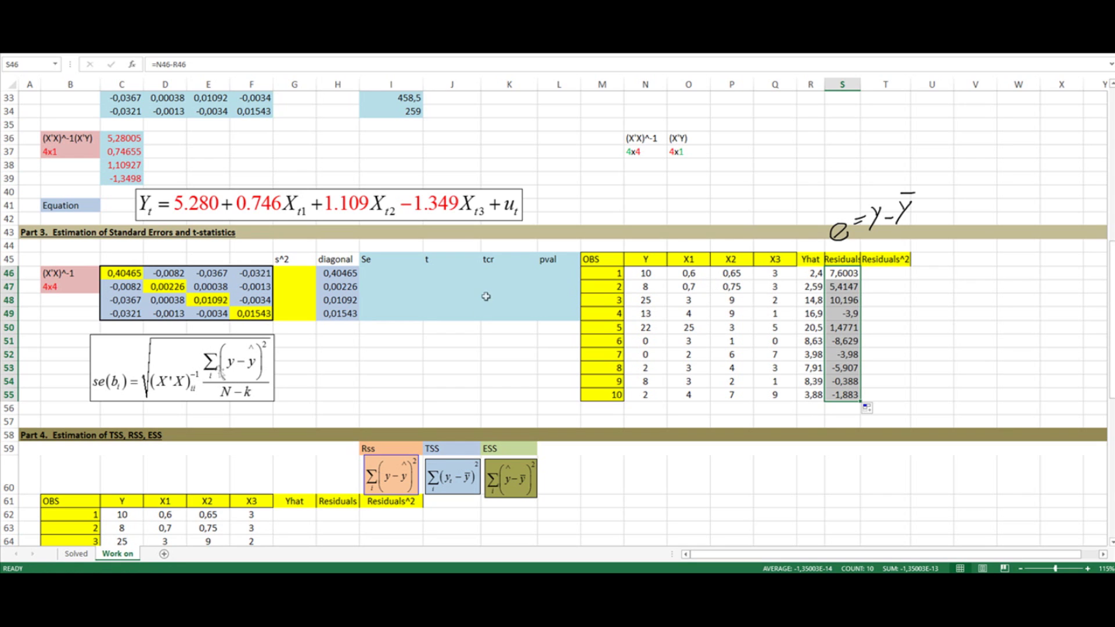
# Calculate the squared residuals with =S46*S46 in T46 and fill the formula down to T55
pyautogui.click(892, 271)
pyautogui.write('=')
pyautogui.press('Left')
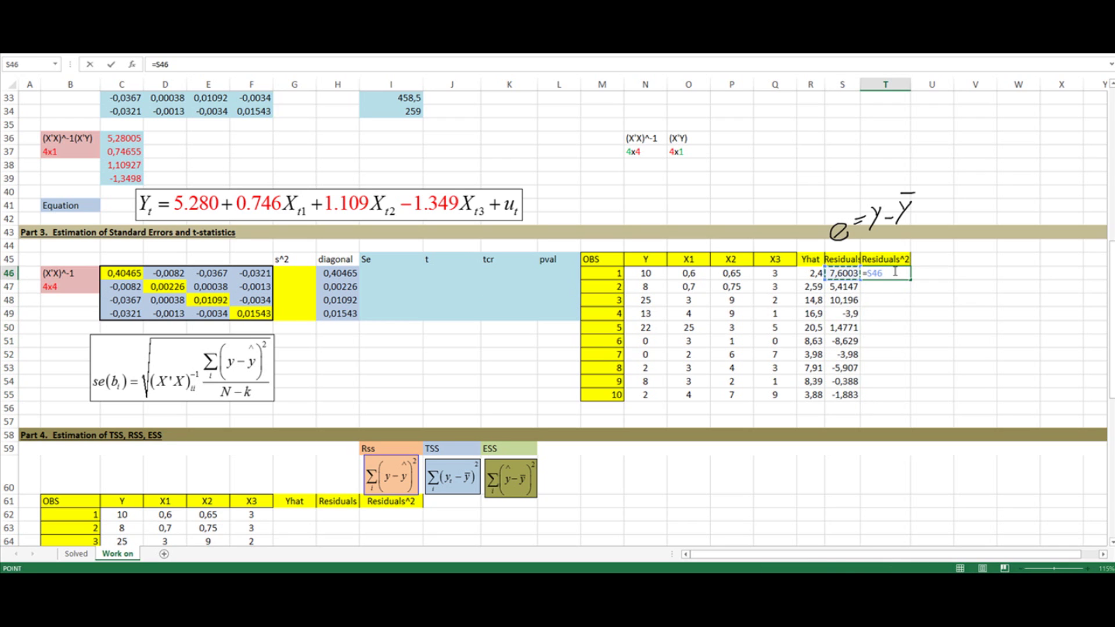
pyautogui.write('*')
pyautogui.press('Left')
pyautogui.press('Return')
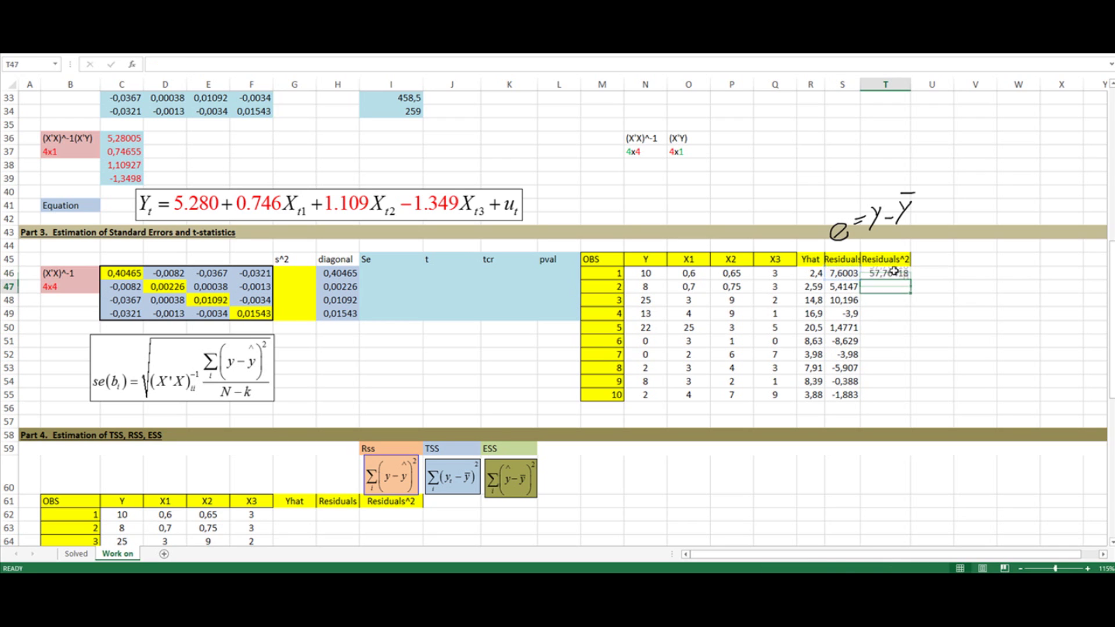
pyautogui.click(893, 271)
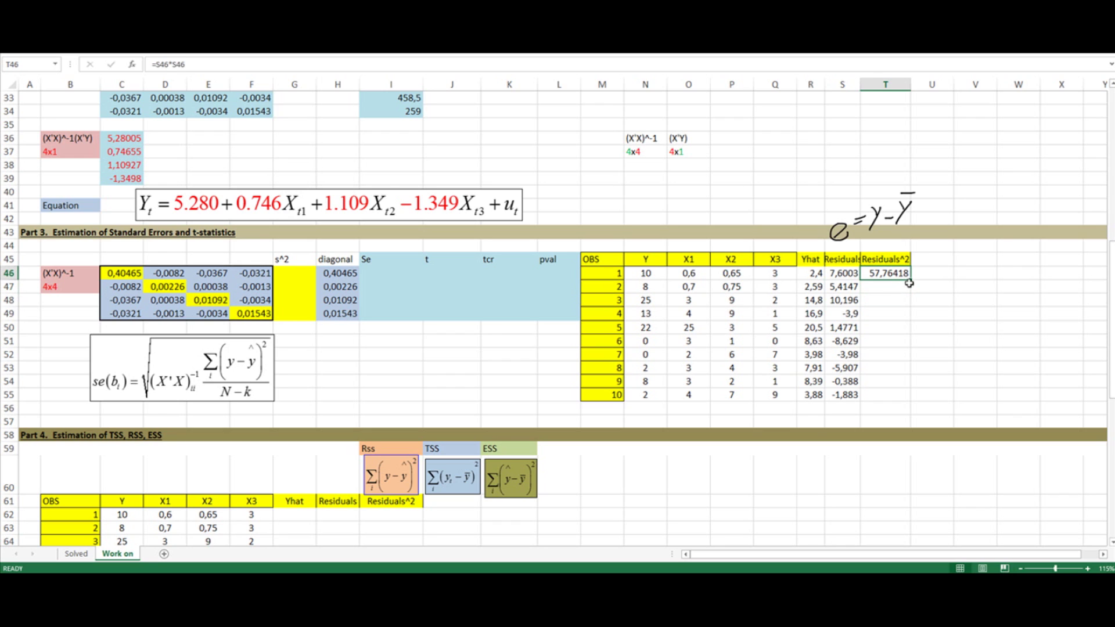
pyautogui.moveTo(911, 282); pyautogui.dragTo(900, 401)
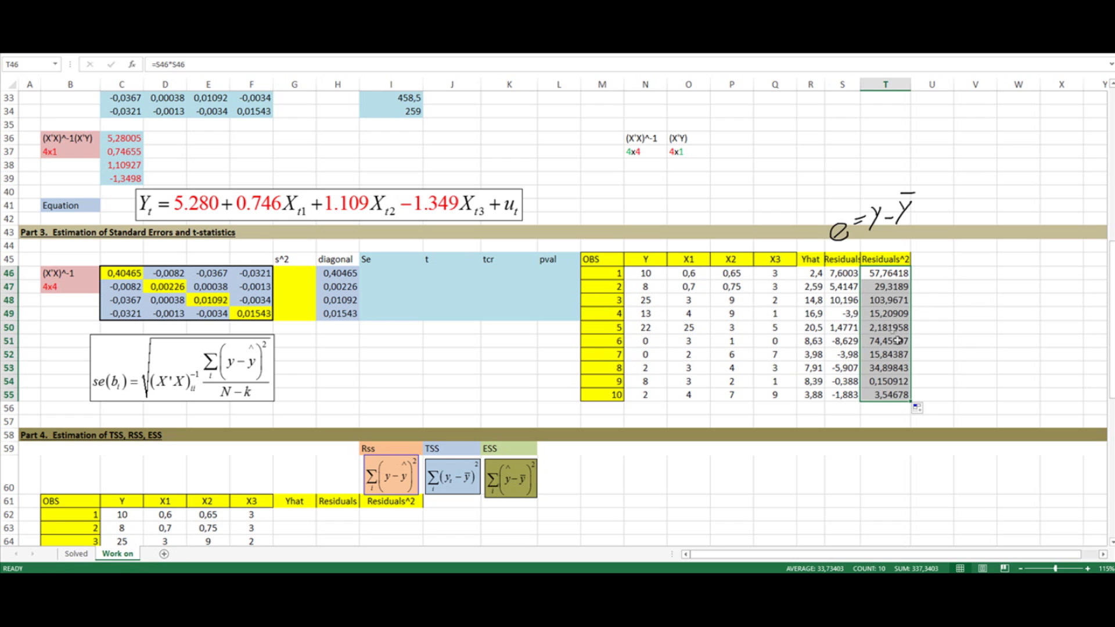
# Sum the squared residuals T46:T55 in T56, directly below the Residuals^2 column
pyautogui.click(882, 406)
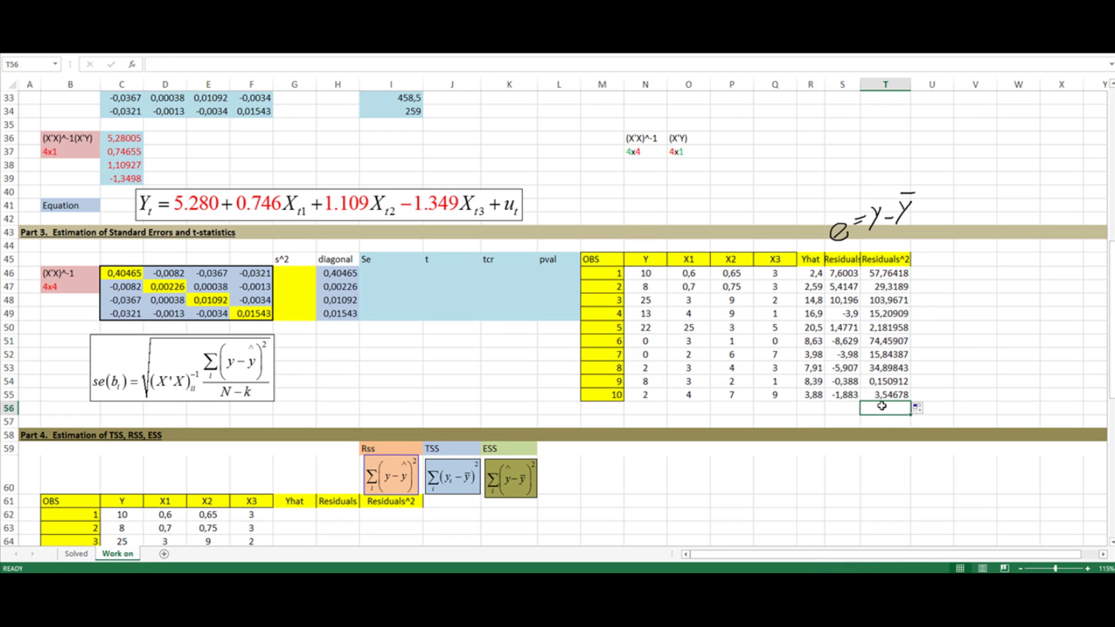
pyautogui.write('=sum(')
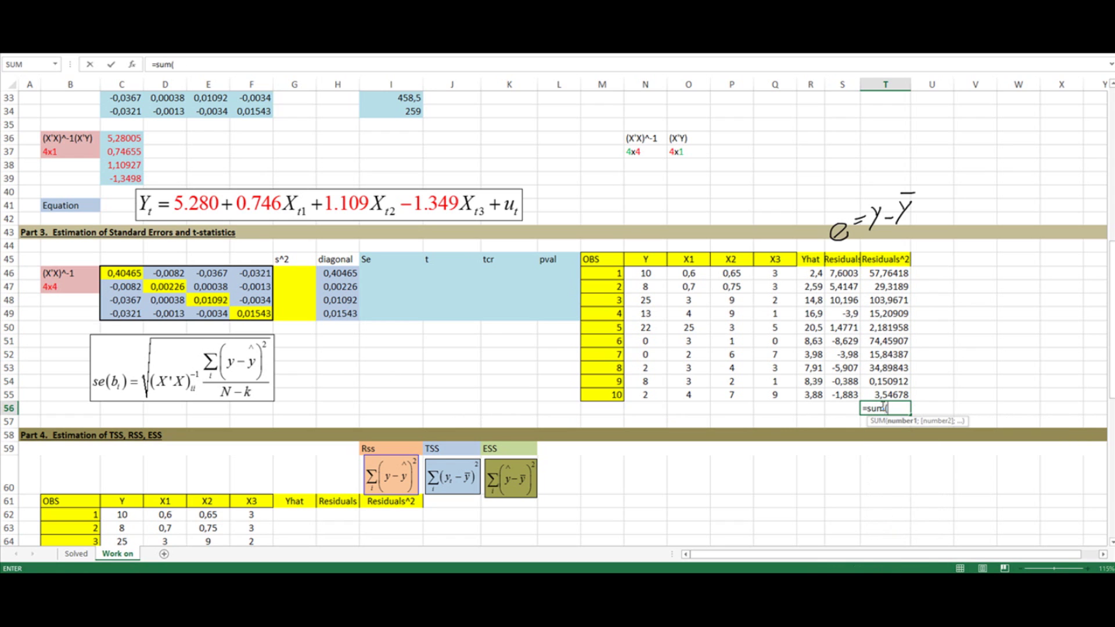
pyautogui.press('Up')
pyautogui.hotkey('shift', 'Up')
pyautogui.hotkey('shift', 'Up')
pyautogui.hotkey('shift', 'Up')
pyautogui.hotkey('shift', 'Up')
pyautogui.hotkey('shift', 'Up')
pyautogui.hotkey('shift', 'Up')
pyautogui.hotkey('shift', 'Up')
pyautogui.hotkey('shift', 'Up')
pyautogui.hotkey('shift', 'Up')
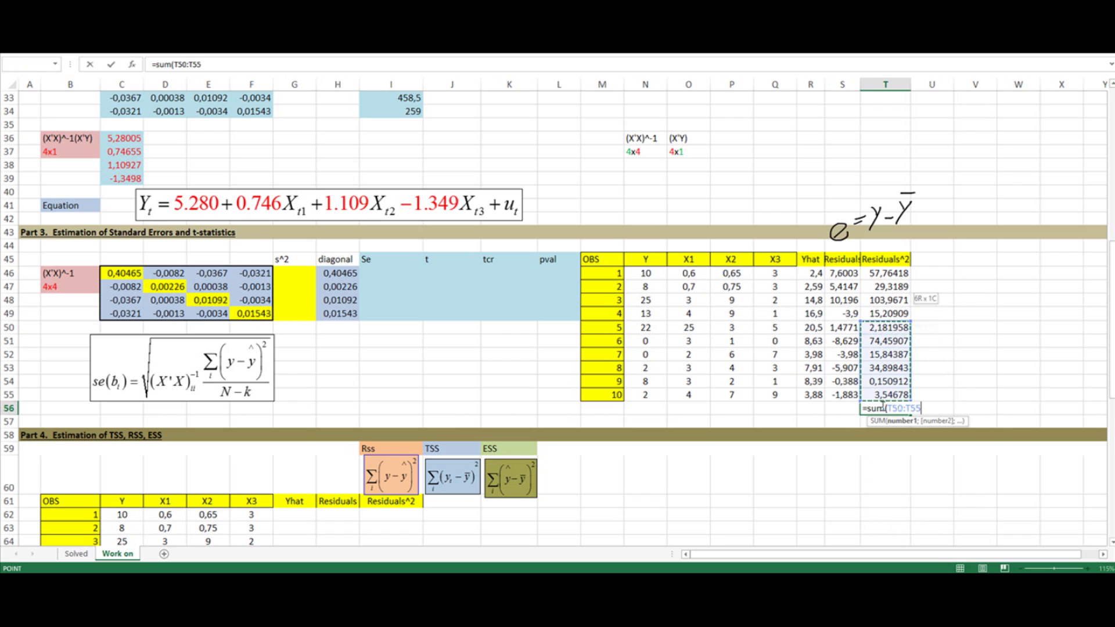
pyautogui.press('Return')
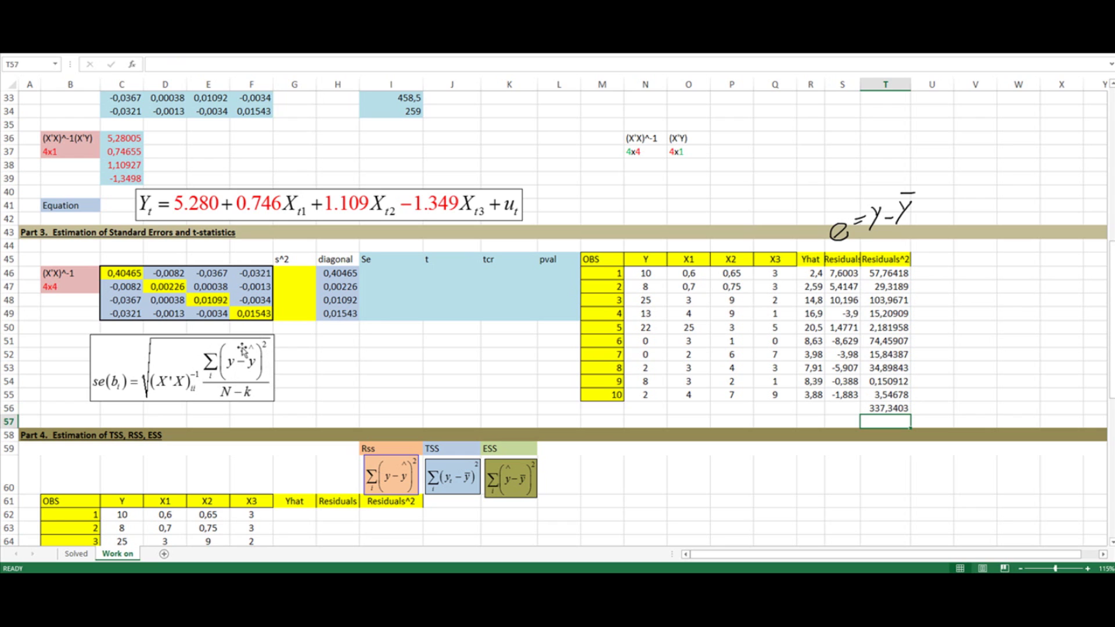
# Calculate s^2 with =T56/(10-4) in G46 and fill the formula down to G49
pyautogui.click(298, 274)
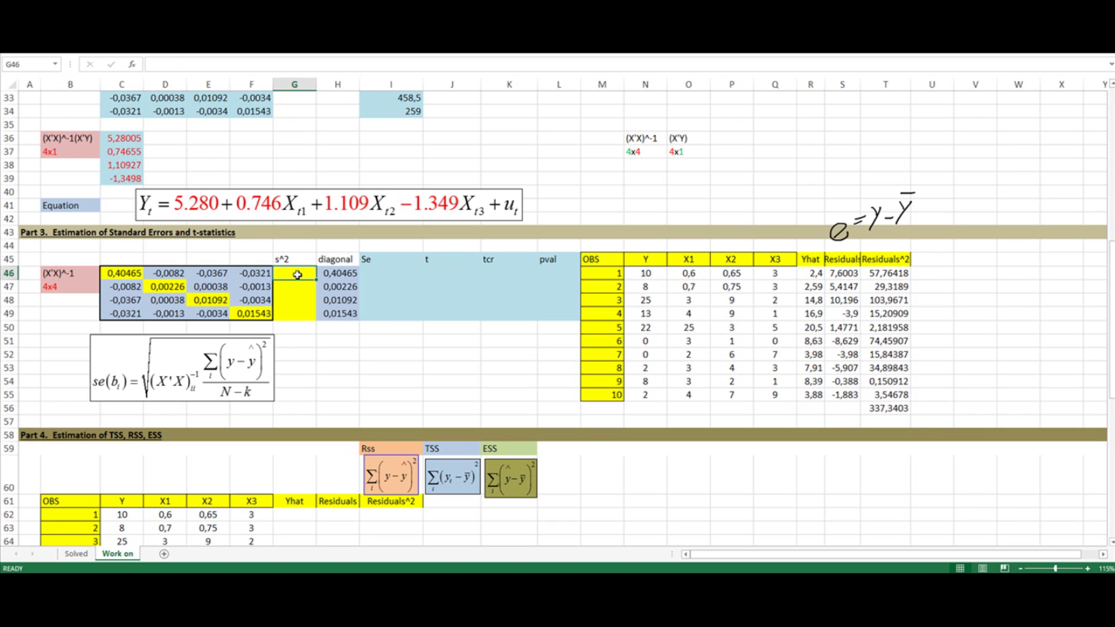
pyautogui.write('=')
pyautogui.click(894, 408)
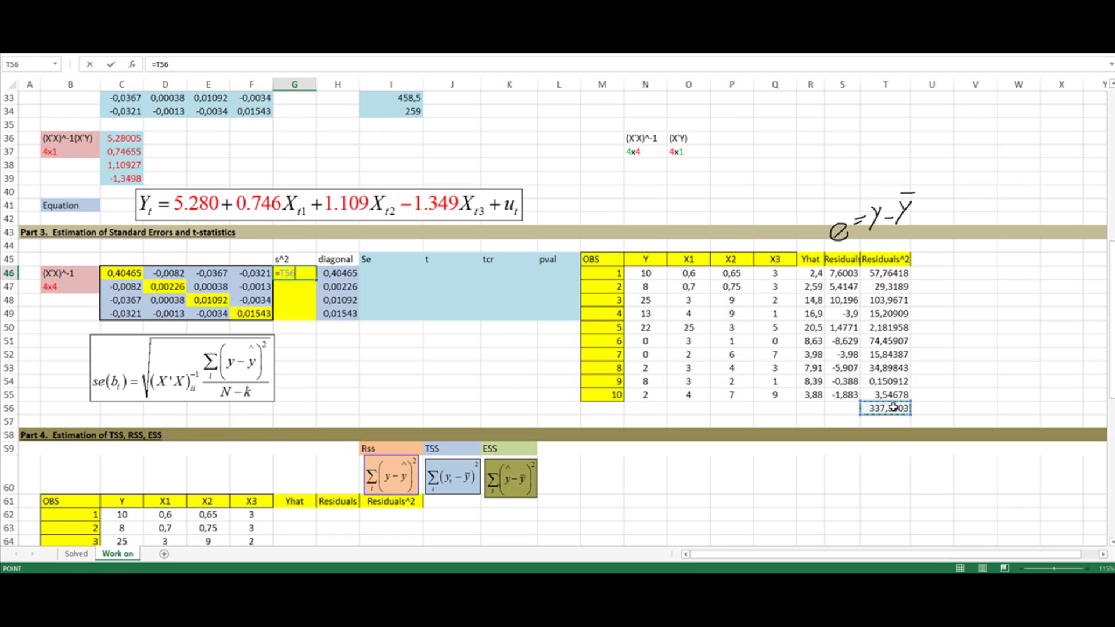
pyautogui.write('/(10-')
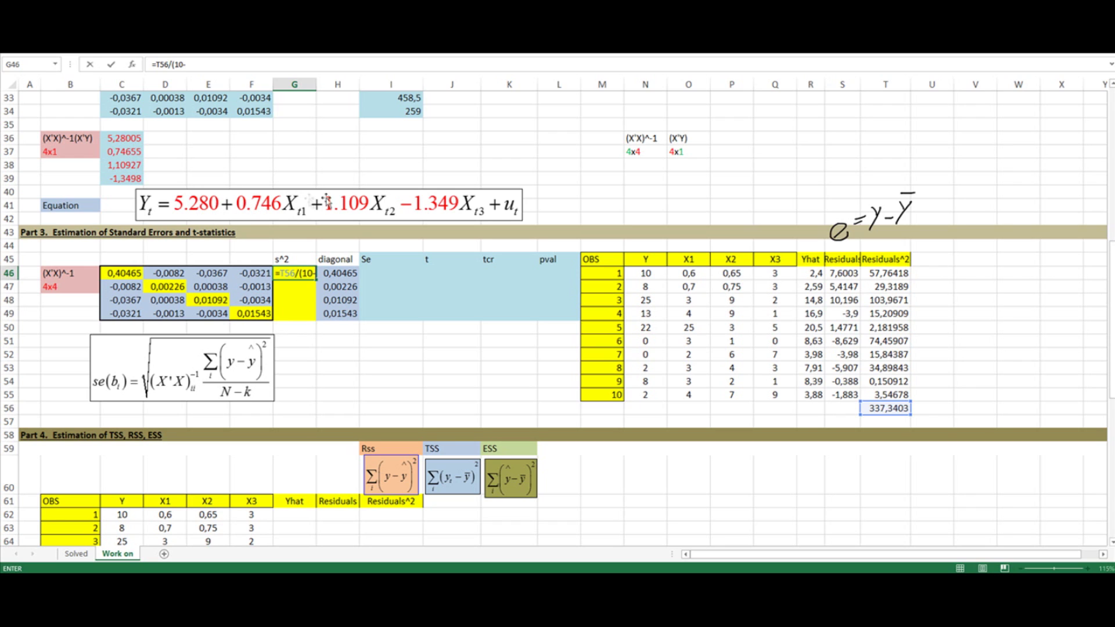
pyautogui.write('4')
pyautogui.press('Return')
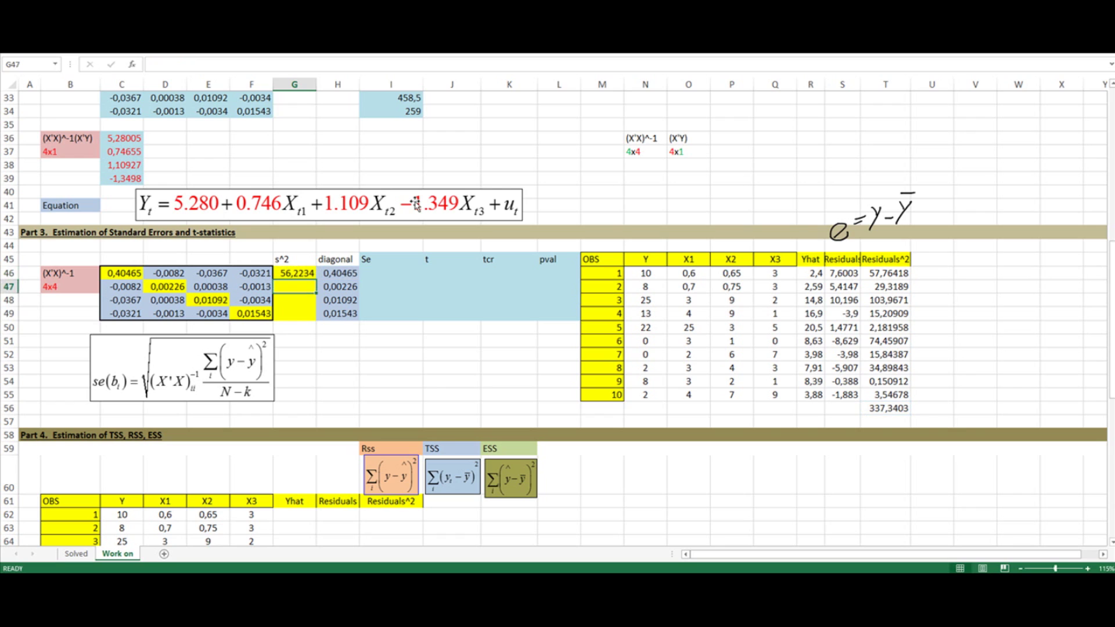
pyautogui.click(307, 272)
pyautogui.moveTo(315, 281); pyautogui.dragTo(314, 319)
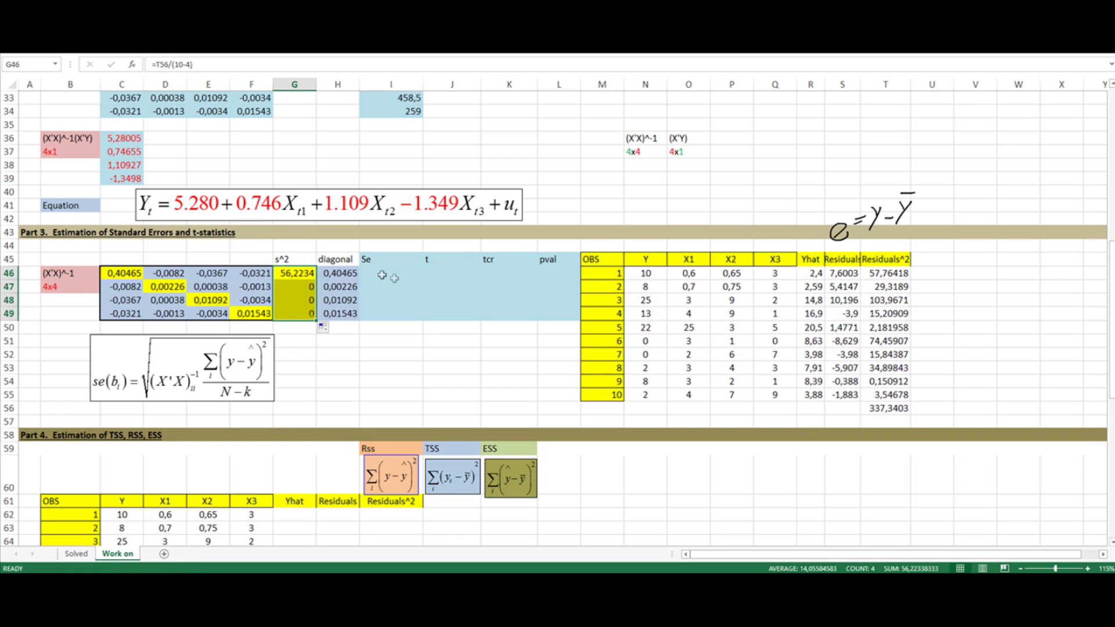
# Make the T56 reference absolute in the s^2 formula in G46 and refill it down to G49
pyautogui.click(304, 277)
pyautogui.click(170, 64)
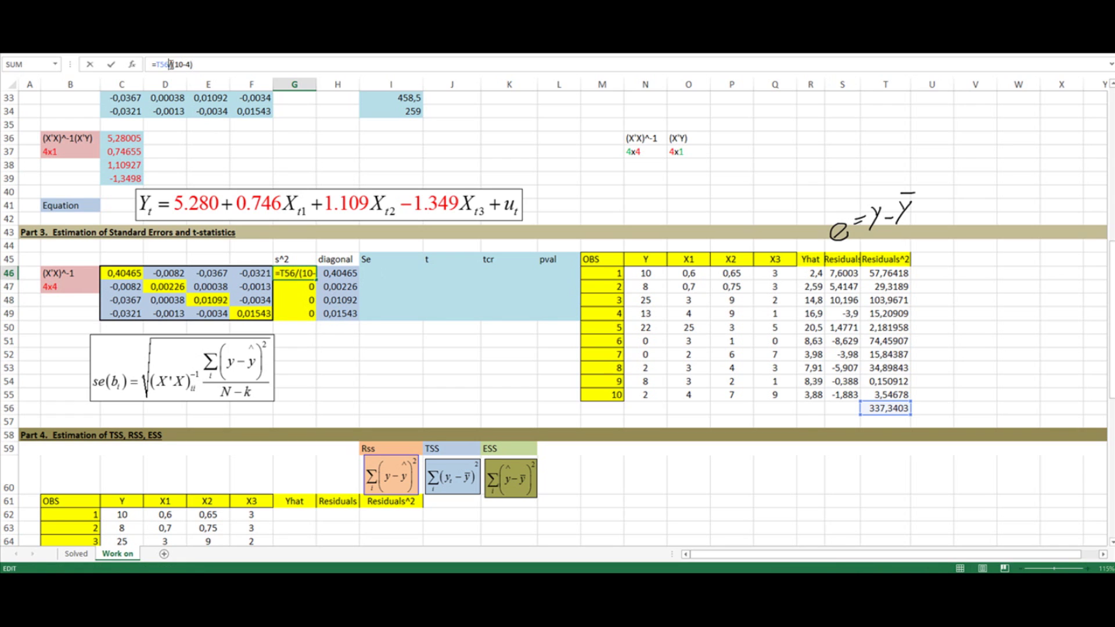
pyautogui.press('F4')
pyautogui.press('Return')
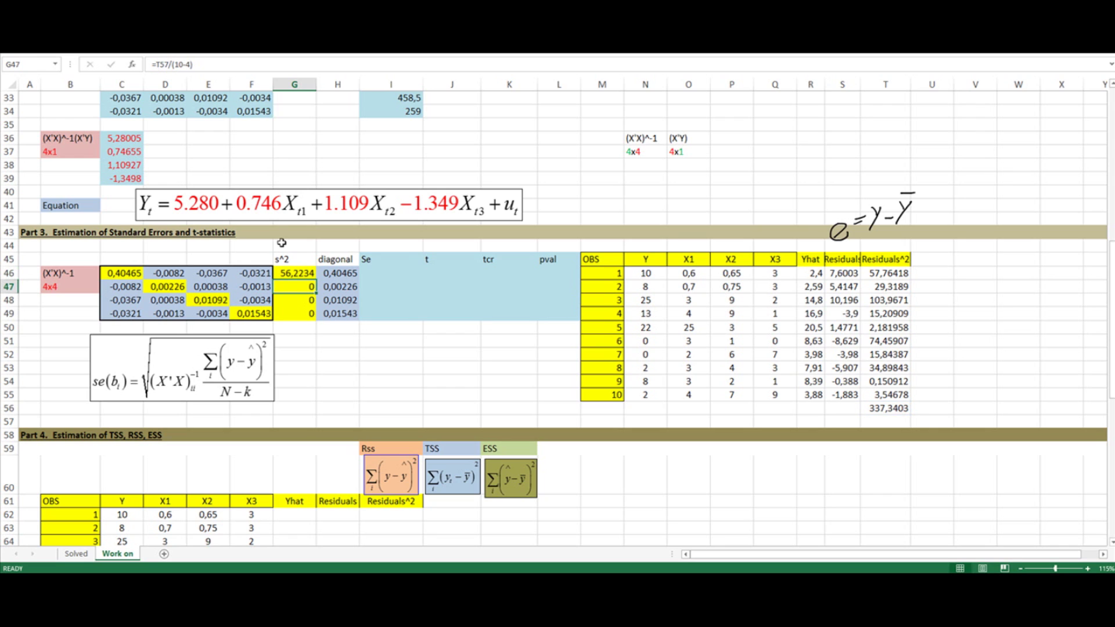
pyautogui.click(301, 272)
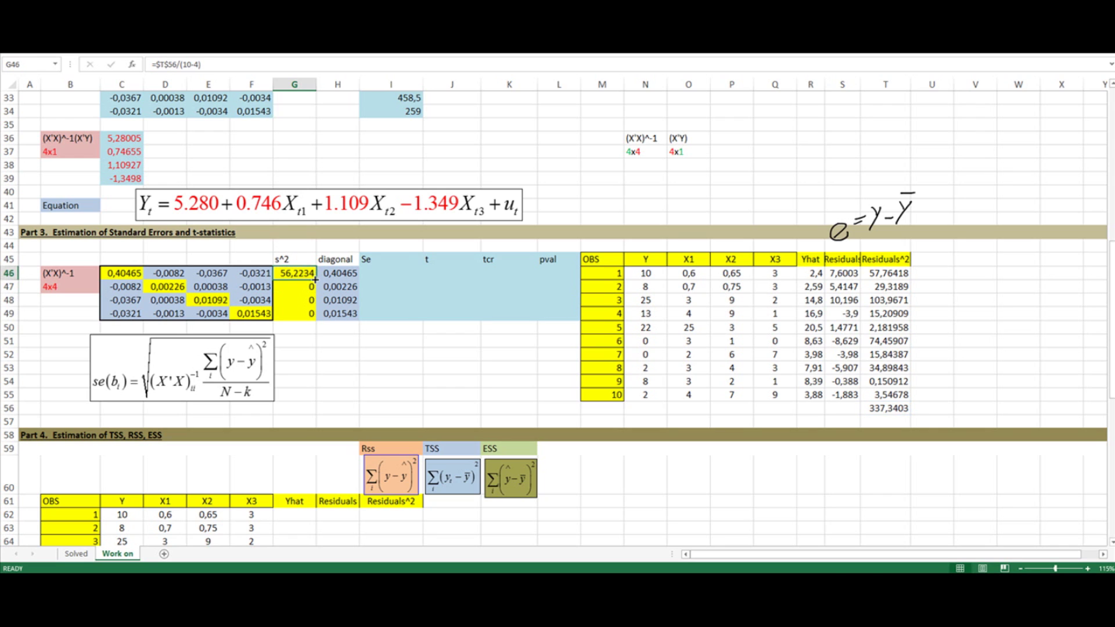
pyautogui.moveTo(315, 279); pyautogui.dragTo(316, 319)
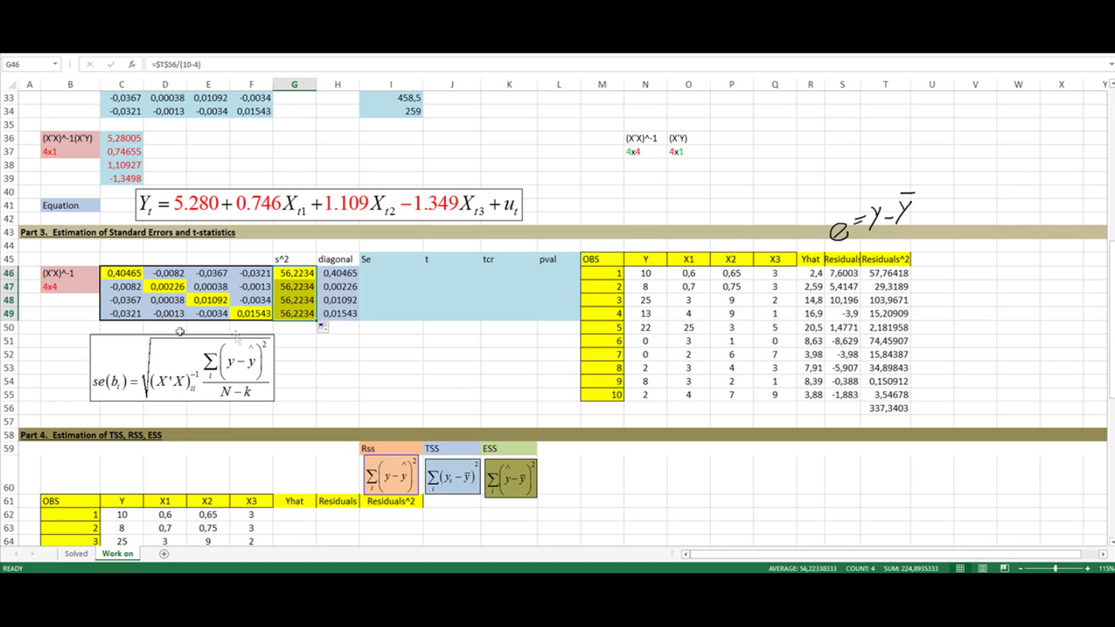
# Calculate the standard errors with =SQRT(H46*G46) in I46 and fill the formula down to I49
pyautogui.click(381, 274)
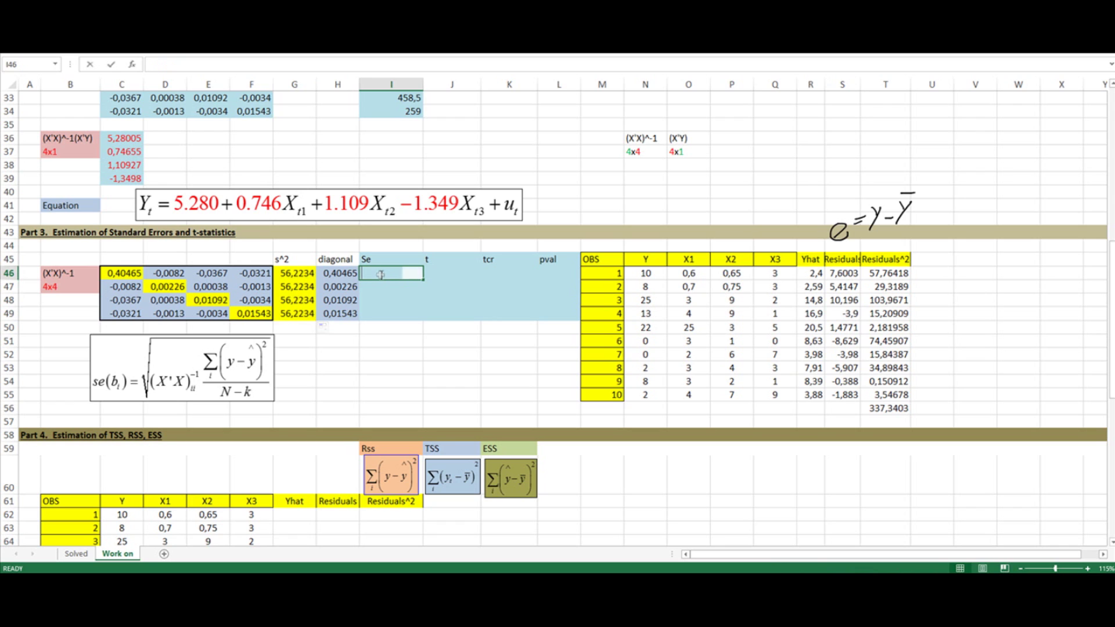
pyautogui.write('=sqrt(')
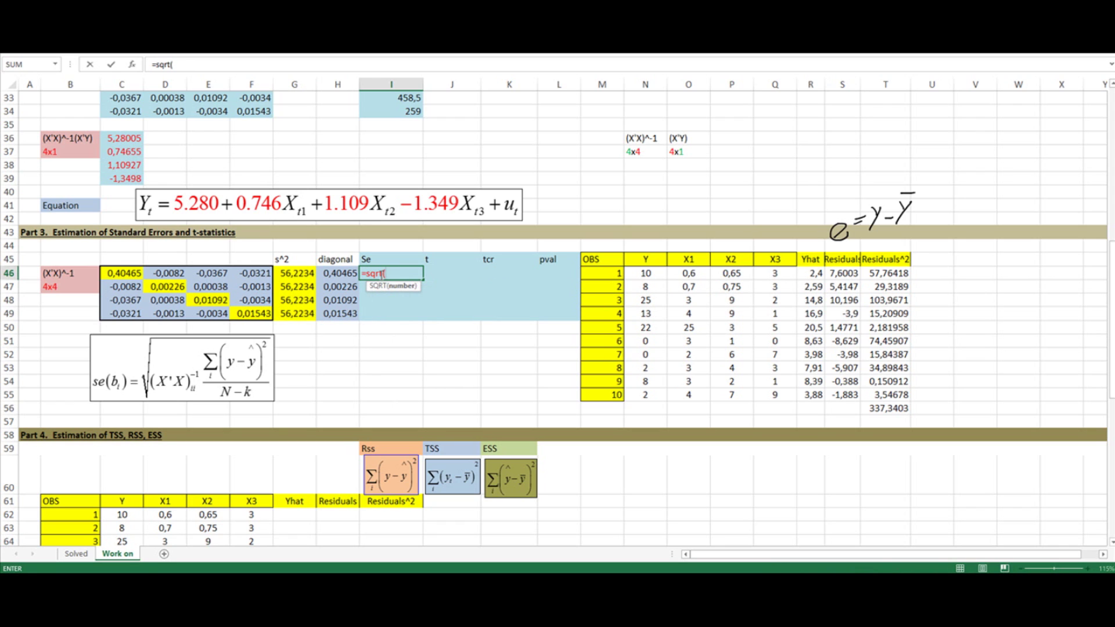
pyautogui.press('Left')
pyautogui.write('*')
pyautogui.press('Left')
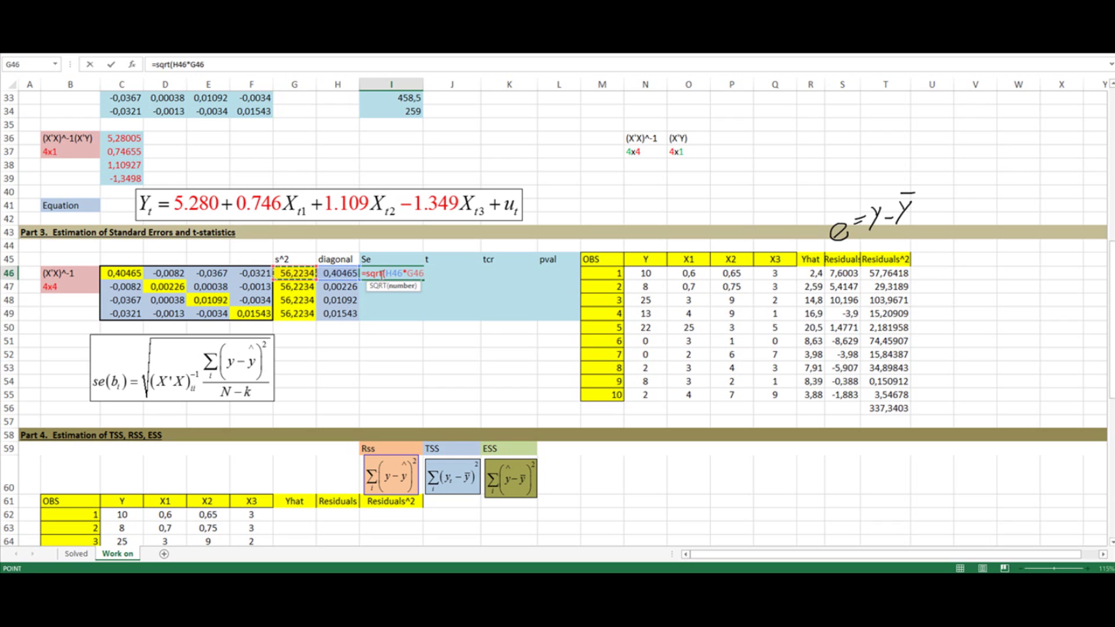
pyautogui.write(')')
pyautogui.press('Return')
pyautogui.click(380, 274)
pyautogui.moveTo(424, 280); pyautogui.dragTo(424, 315)
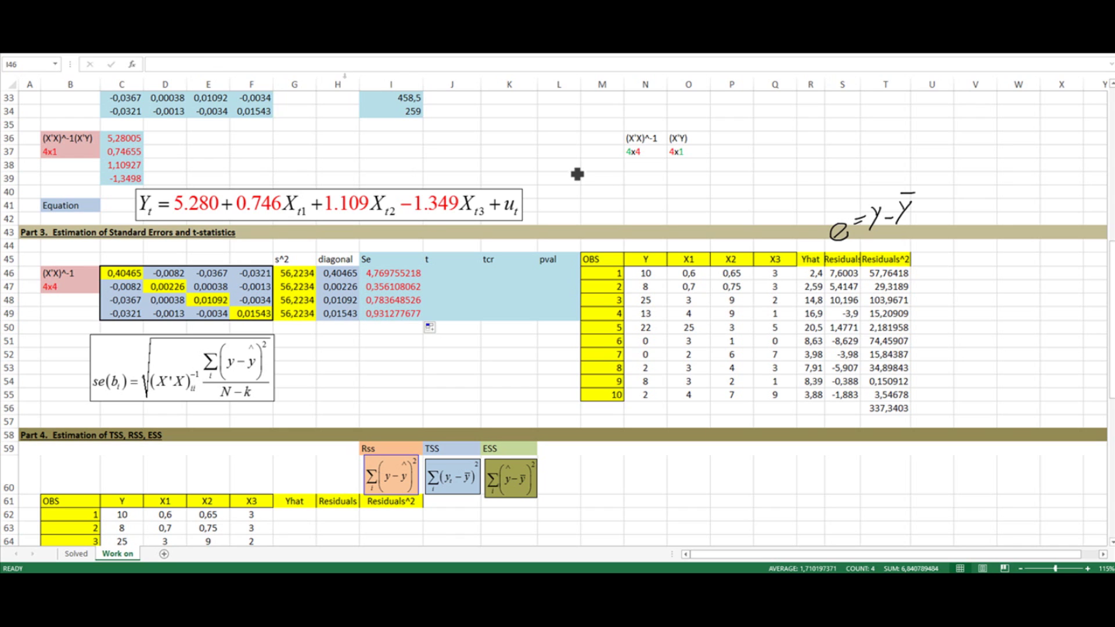
# Handwrite the t-statistic formula t = (βi − β0)/se above the regression equation
pyautogui.moveTo(381, 148)
pyautogui.mouseDown()
pyautogui.moveTo(386, 178)
pyautogui.moveTo(422, 155)
pyautogui.mouseUp()
pyautogui.moveTo(410, 165); pyautogui.dragTo(423, 163)
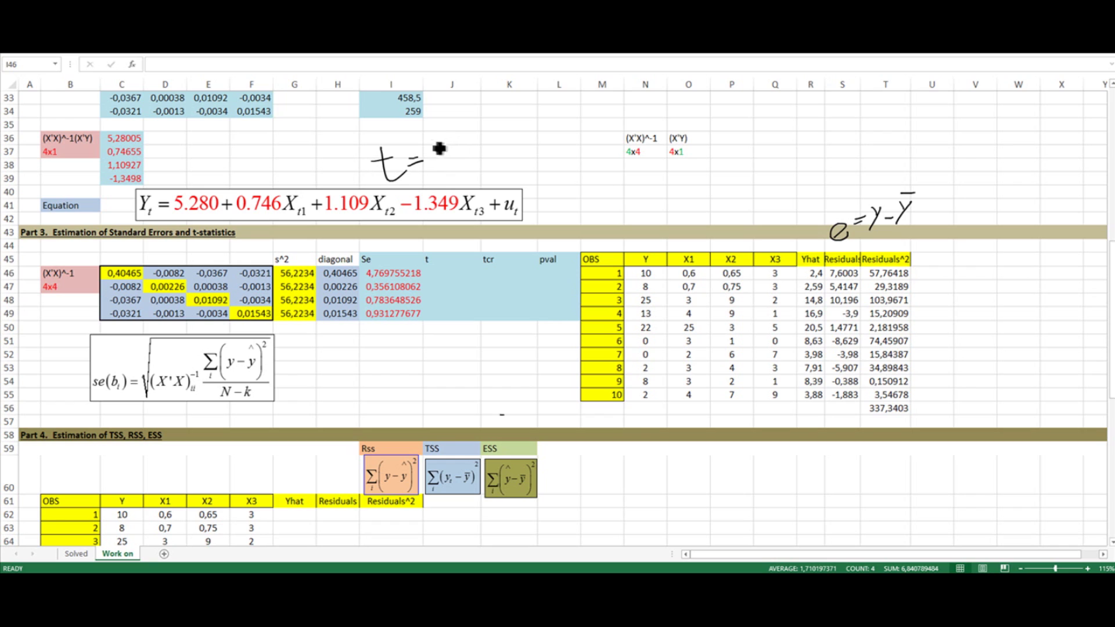
pyautogui.moveTo(447, 122)
pyautogui.mouseDown()
pyautogui.moveTo(437, 138)
pyautogui.moveTo(460, 142)
pyautogui.moveTo(457, 130)
pyautogui.moveTo(507, 127)
pyautogui.mouseUp()
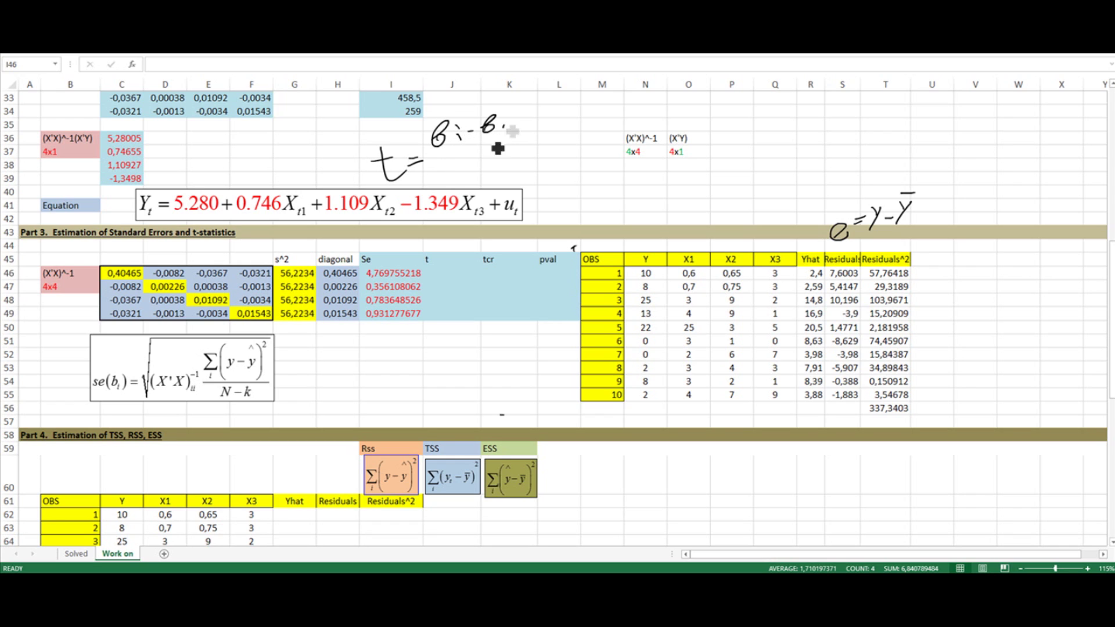
pyautogui.moveTo(444, 158)
pyautogui.mouseDown()
pyautogui.moveTo(523, 127)
pyautogui.moveTo(476, 155)
pyautogui.moveTo(498, 153)
pyautogui.mouseUp()
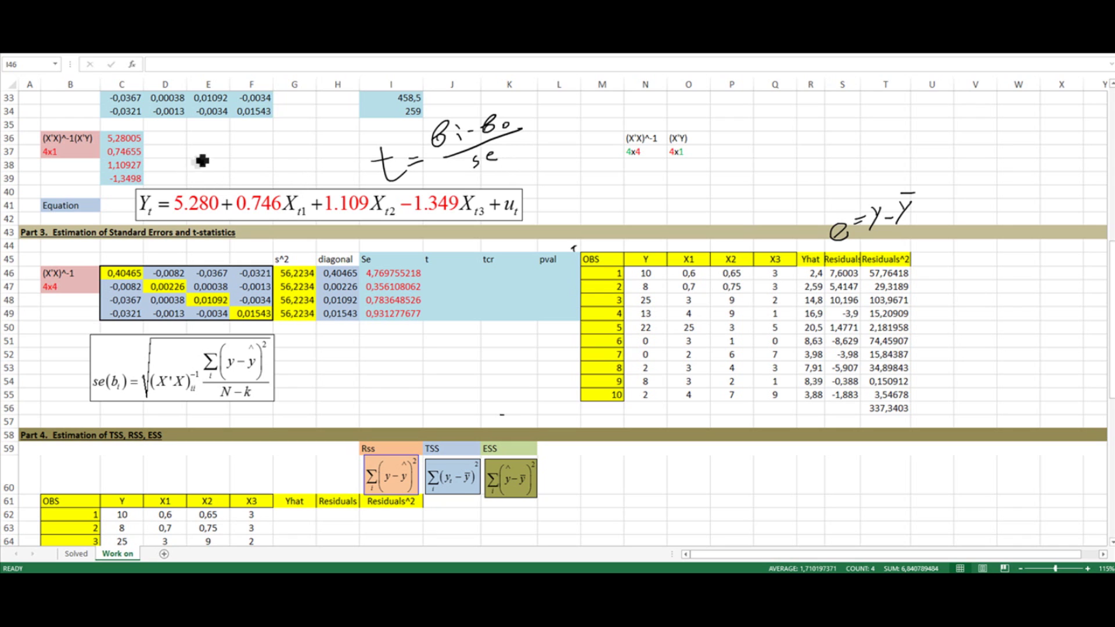
# Handwrite the hypotheses H0: βi = 0 and H1: βi ≠ 0 beside the t formula and bracket them together
pyautogui.moveTo(196, 151); pyautogui.dragTo(210, 165)
pyautogui.moveTo(207, 138)
pyautogui.mouseDown()
pyautogui.moveTo(202, 165)
pyautogui.moveTo(218, 164)
pyautogui.moveTo(287, 124)
pyautogui.mouseUp()
pyautogui.click(232, 151)
pyautogui.click(232, 161)
pyautogui.moveTo(276, 136); pyautogui.dragTo(301, 119)
pyautogui.moveTo(224, 168)
pyautogui.mouseDown()
pyautogui.moveTo(223, 181)
pyautogui.moveTo(235, 180)
pyautogui.moveTo(307, 154)
pyautogui.moveTo(299, 169)
pyautogui.moveTo(342, 125)
pyautogui.moveTo(343, 145)
pyautogui.mouseUp()
pyautogui.click(254, 173)
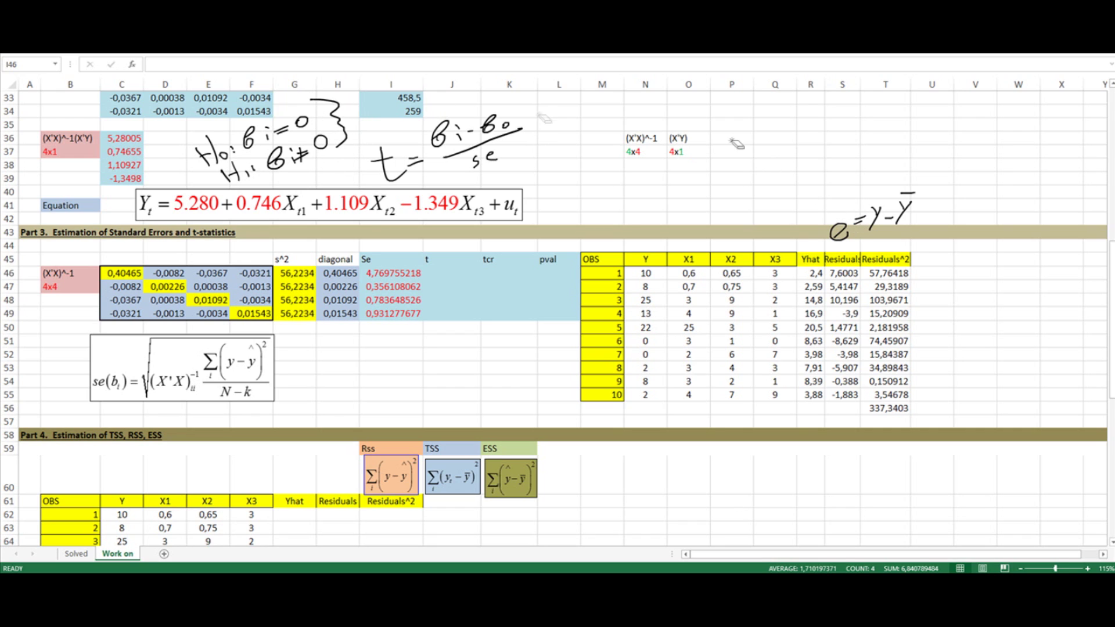
# Erase the handwritten residual equation and sketch a bell curve there with a dashed centre line marked 0
pyautogui.moveTo(871, 212)
pyautogui.mouseDown()
pyautogui.moveTo(866, 224)
pyautogui.moveTo(917, 206)
pyautogui.moveTo(901, 191)
pyautogui.mouseUp()
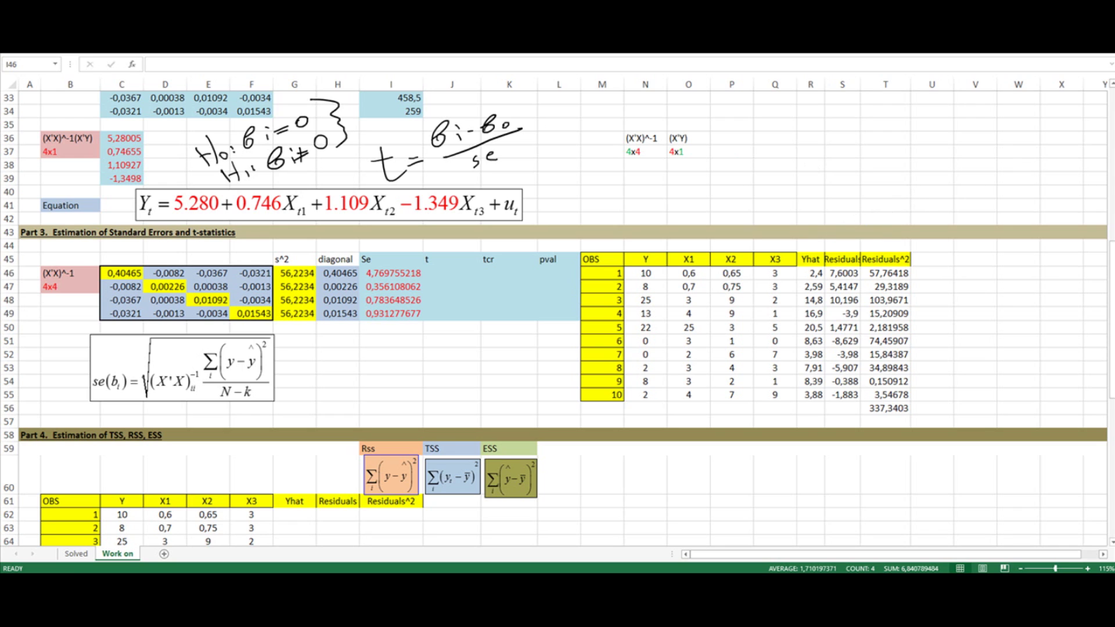
pyautogui.moveTo(782, 226); pyautogui.dragTo(976, 172)
pyautogui.moveTo(773, 224)
pyautogui.mouseDown()
pyautogui.moveTo(797, 211)
pyautogui.moveTo(833, 128)
pyautogui.moveTo(854, 110)
pyautogui.moveTo(921, 151)
pyautogui.moveTo(980, 167)
pyautogui.mouseUp()
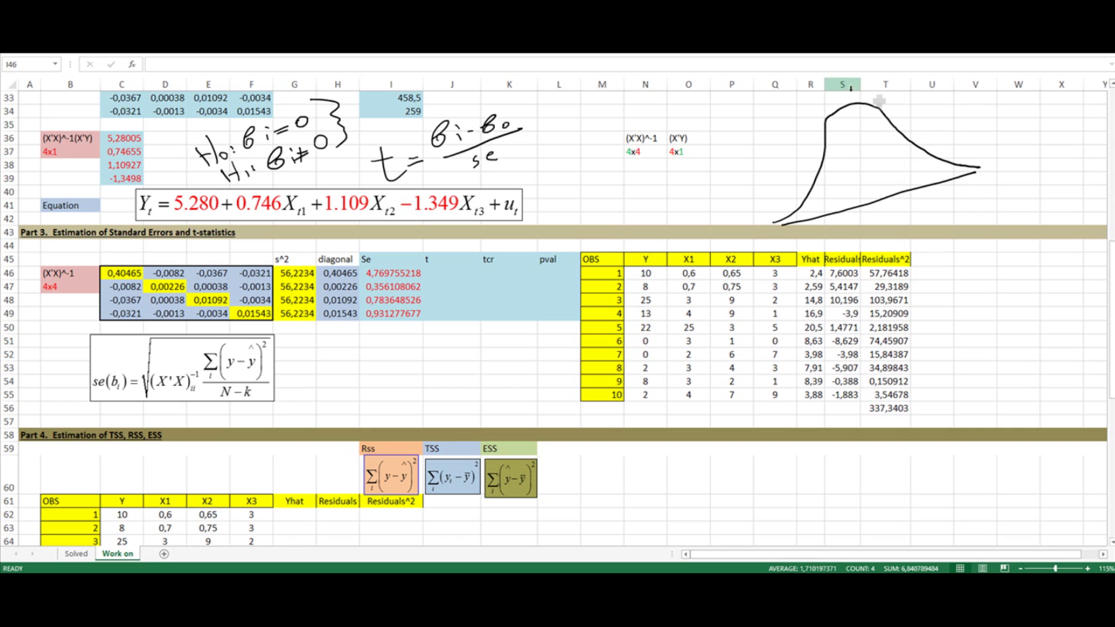
pyautogui.moveTo(852, 110); pyautogui.dragTo(891, 210)
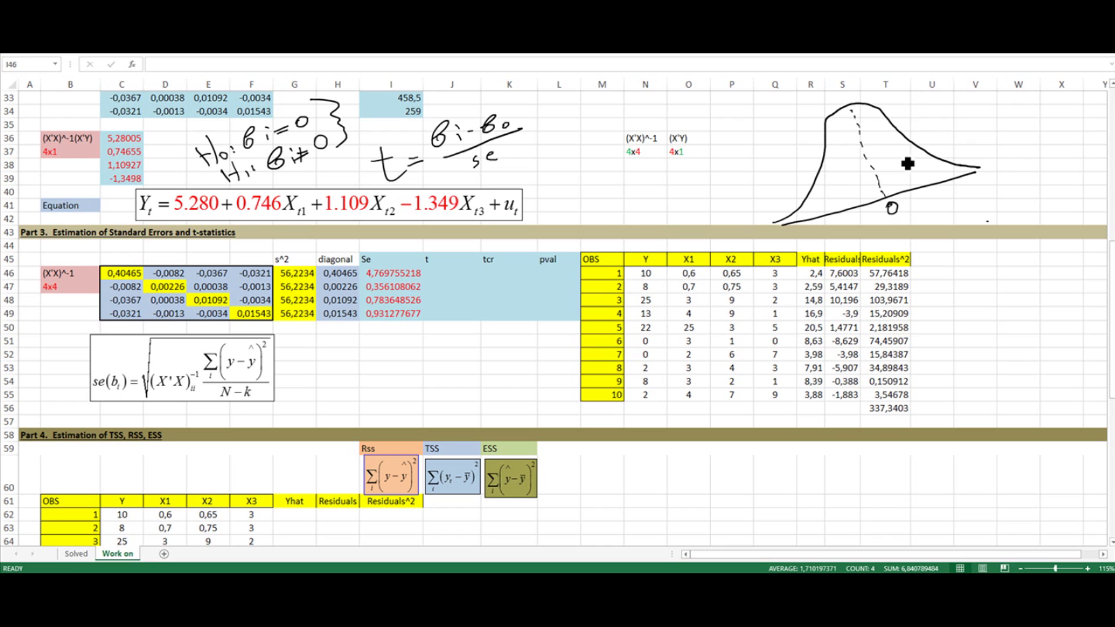
# Mark off both tails of the bell curve with dashed lines and label each tail H1
pyautogui.moveTo(951, 180)
pyautogui.mouseDown()
pyautogui.moveTo(928, 114)
pyautogui.moveTo(935, 100)
pyautogui.moveTo(923, 94)
pyautogui.moveTo(945, 120)
pyautogui.mouseUp()
pyautogui.moveTo(784, 125); pyautogui.dragTo(805, 232)
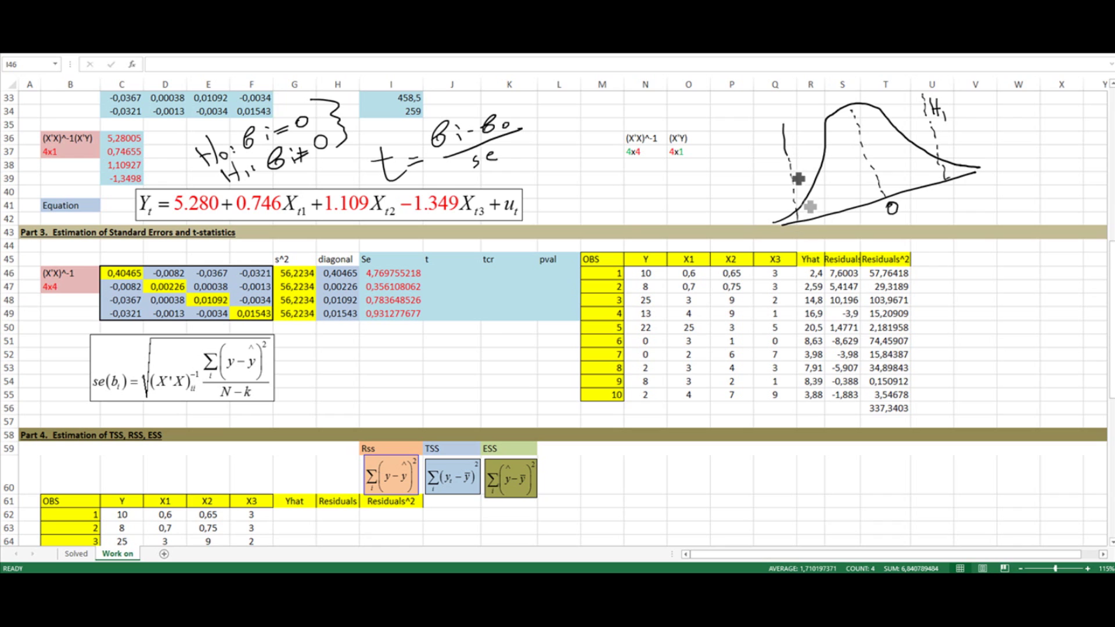
pyautogui.moveTo(756, 141)
pyautogui.mouseDown()
pyautogui.moveTo(756, 156)
pyautogui.moveTo(773, 156)
pyautogui.mouseUp()
# Handwrite the significance level α = 0.05 between the regression equation and the bell curve
pyautogui.click(627, 206)
pyautogui.moveTo(594, 216); pyautogui.dragTo(620, 205)
pyautogui.moveTo(608, 213); pyautogui.dragTo(636, 204)
pyautogui.moveTo(663, 199)
pyautogui.mouseDown()
pyautogui.moveTo(659, 189)
pyautogui.moveTo(676, 186)
pyautogui.mouseUp()
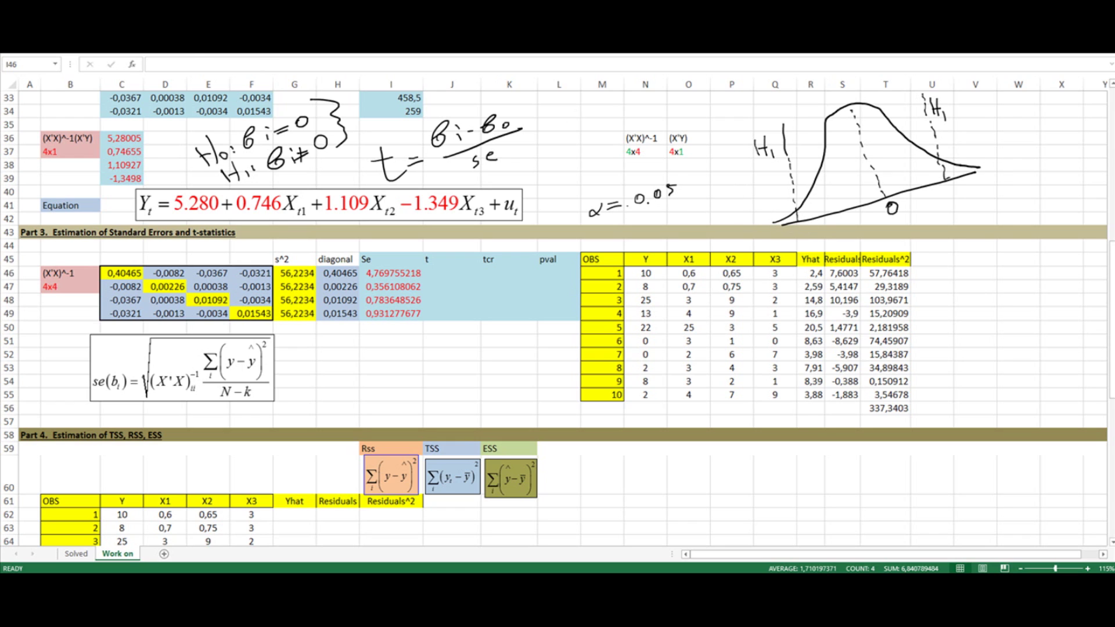
# Shade both tails in red labelled 0.025, and label the curve's central area 0.95 and H0
pyautogui.moveTo(784, 229)
pyautogui.mouseDown()
pyautogui.moveTo(797, 220)
pyautogui.moveTo(771, 226)
pyautogui.moveTo(739, 211)
pyautogui.moveTo(781, 208)
pyautogui.mouseUp()
pyautogui.click(759, 217)
pyautogui.moveTo(952, 158)
pyautogui.mouseDown()
pyautogui.moveTo(953, 168)
pyautogui.moveTo(976, 169)
pyautogui.moveTo(969, 150)
pyautogui.moveTo(1010, 155)
pyautogui.mouseUp()
pyautogui.click(967, 151)
pyautogui.click(981, 158)
pyautogui.moveTo(860, 169)
pyautogui.mouseDown()
pyautogui.moveTo(849, 181)
pyautogui.moveTo(904, 162)
pyautogui.mouseUp()
pyautogui.click(870, 182)
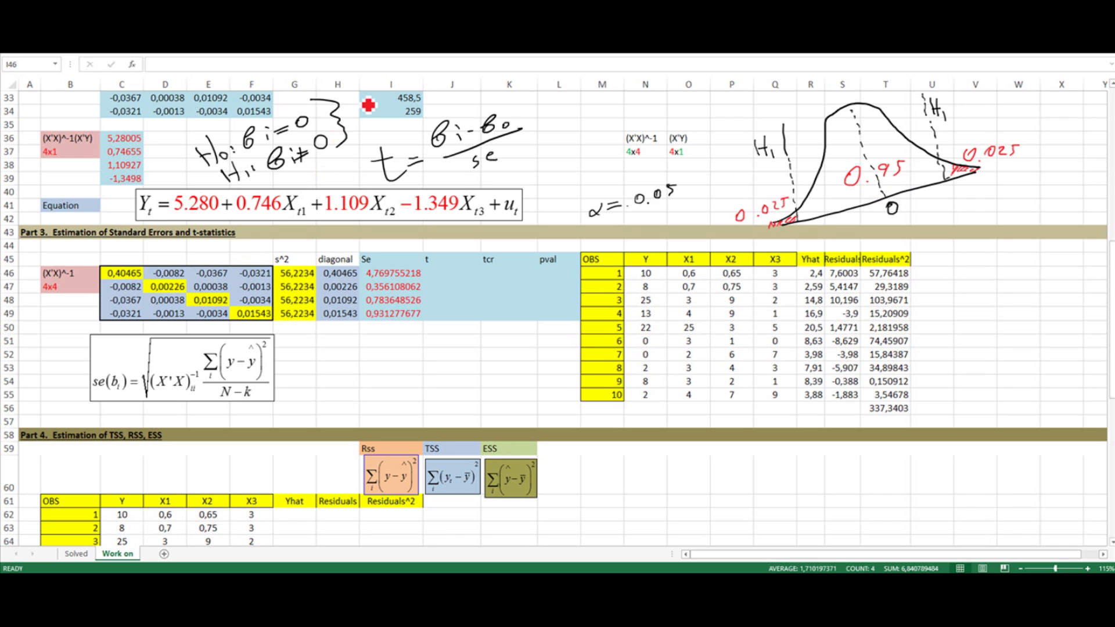
pyautogui.moveTo(805, 101)
pyautogui.mouseDown()
pyautogui.moveTo(804, 116)
pyautogui.moveTo(829, 108)
pyautogui.mouseUp()
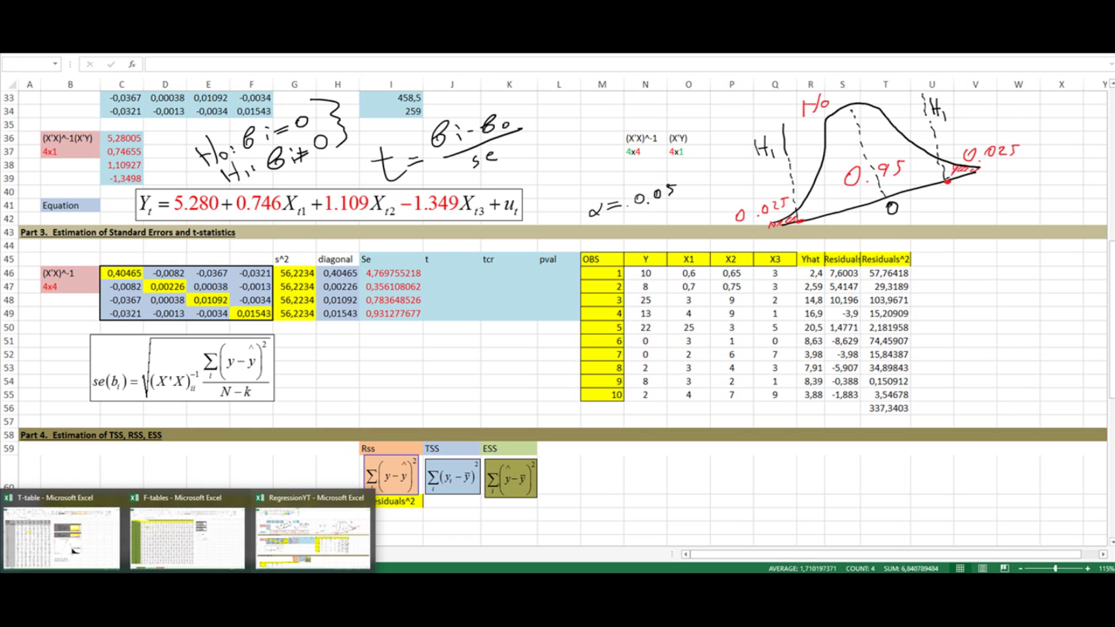
# Switch to the T-table workbook and highlight the entire 0,025 one-tail column in yellow
pyautogui.click(104, 540)
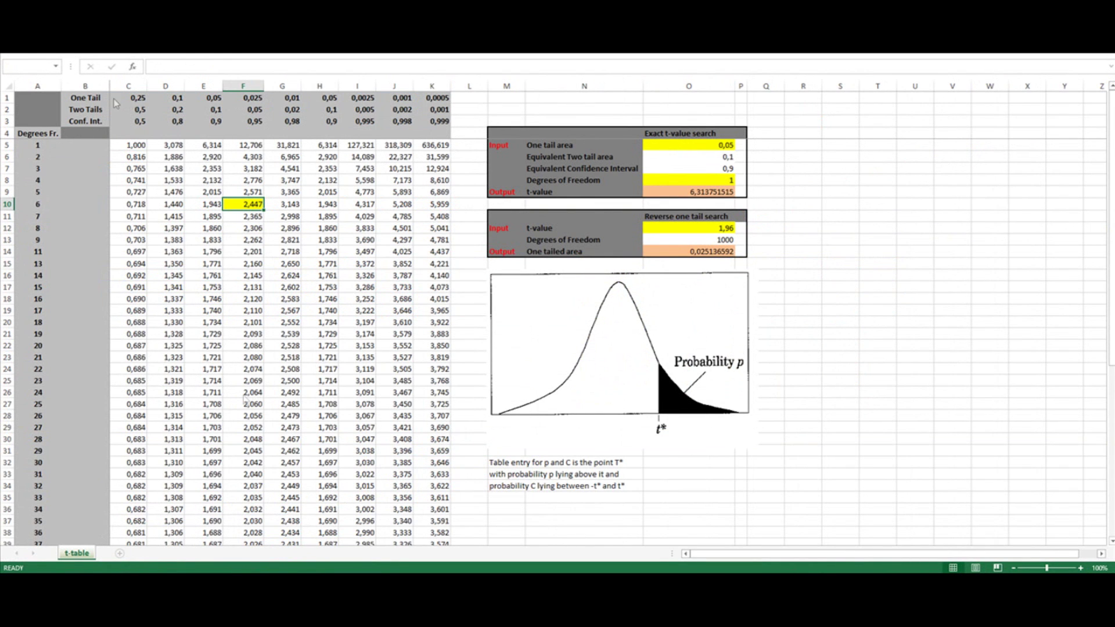
pyautogui.click(254, 98)
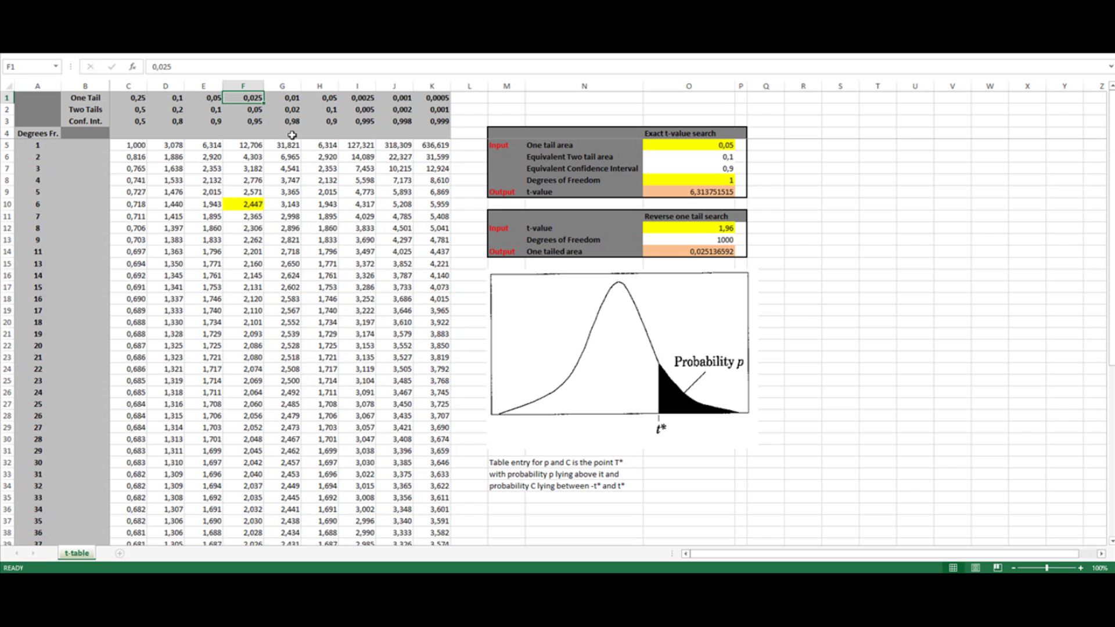
pyautogui.click(250, 87)
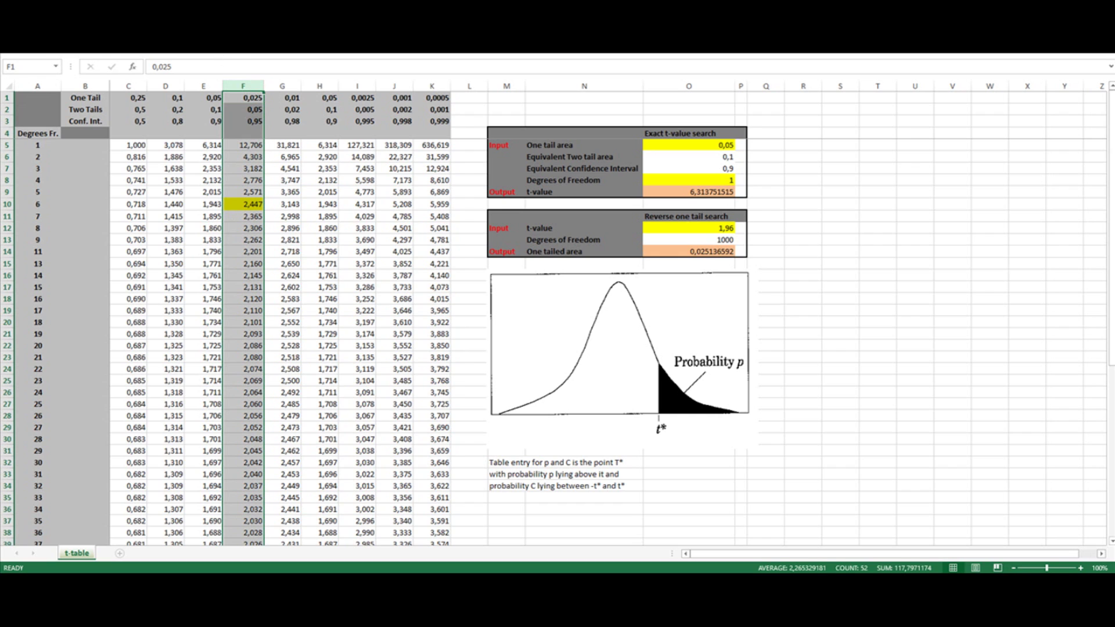
pyautogui.press('F4')
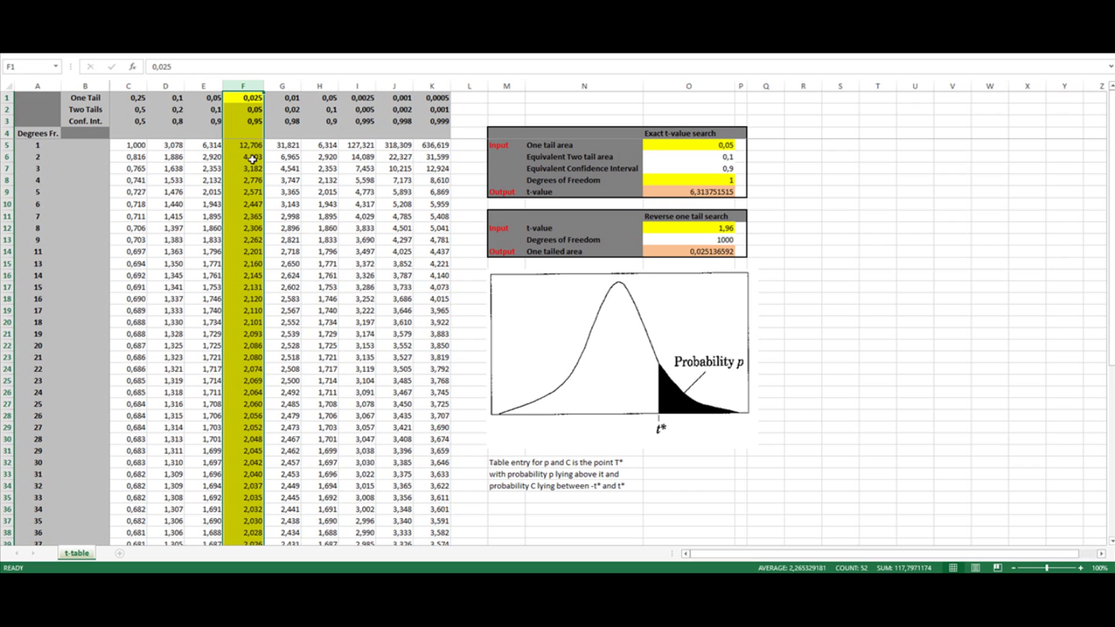
# Colour the row for 6 degrees of freedom red and select its critical value in the 0,025 column
pyautogui.click(8, 204)
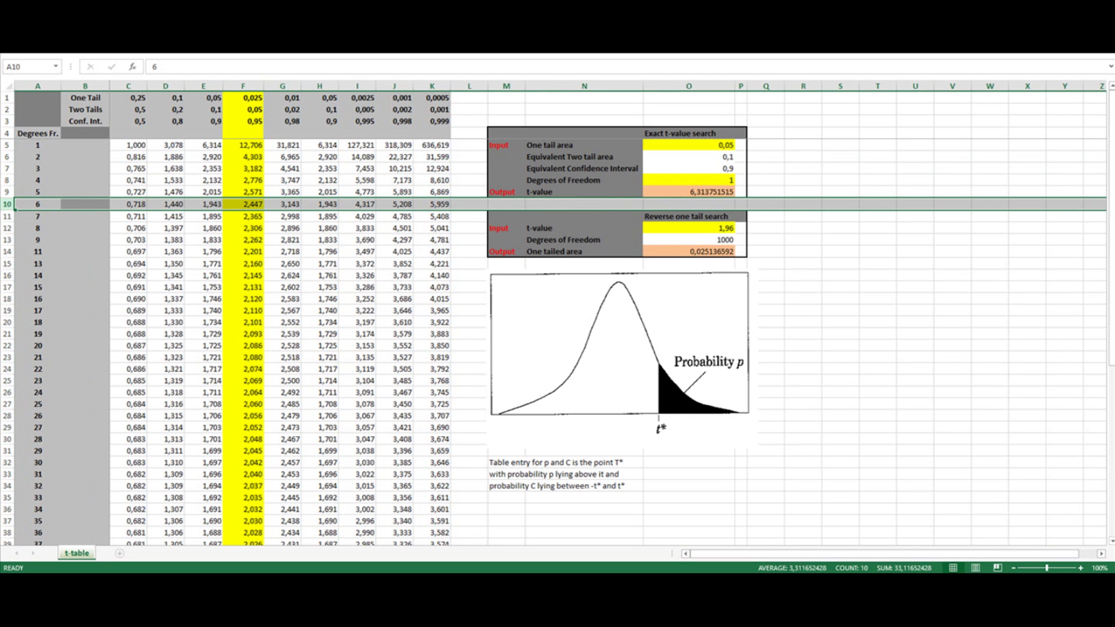
pyautogui.press('F4')
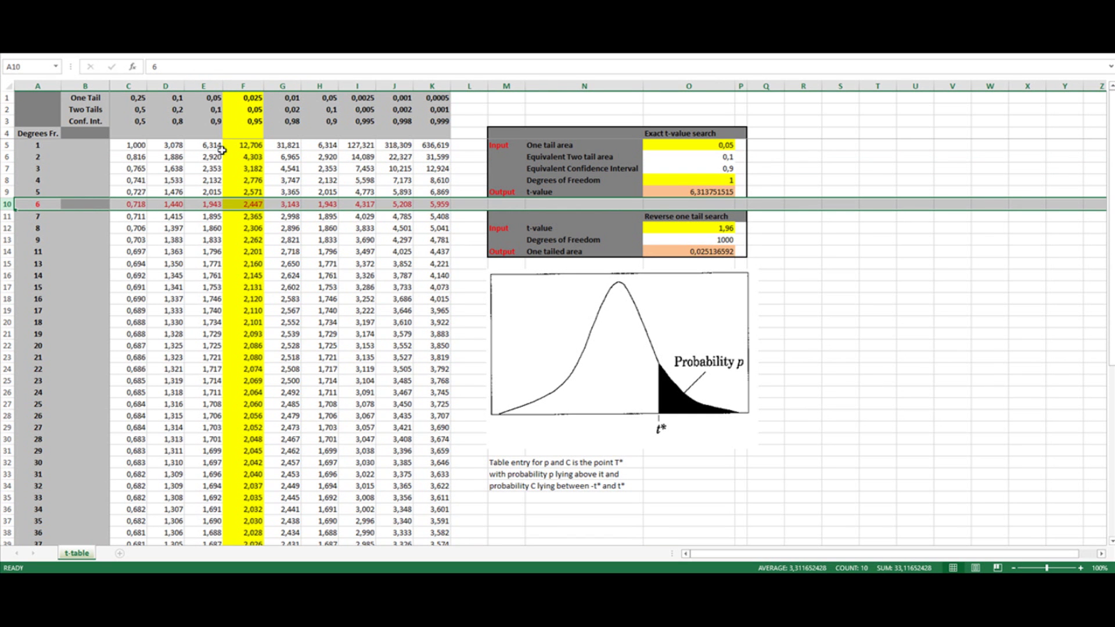
pyautogui.click(251, 206)
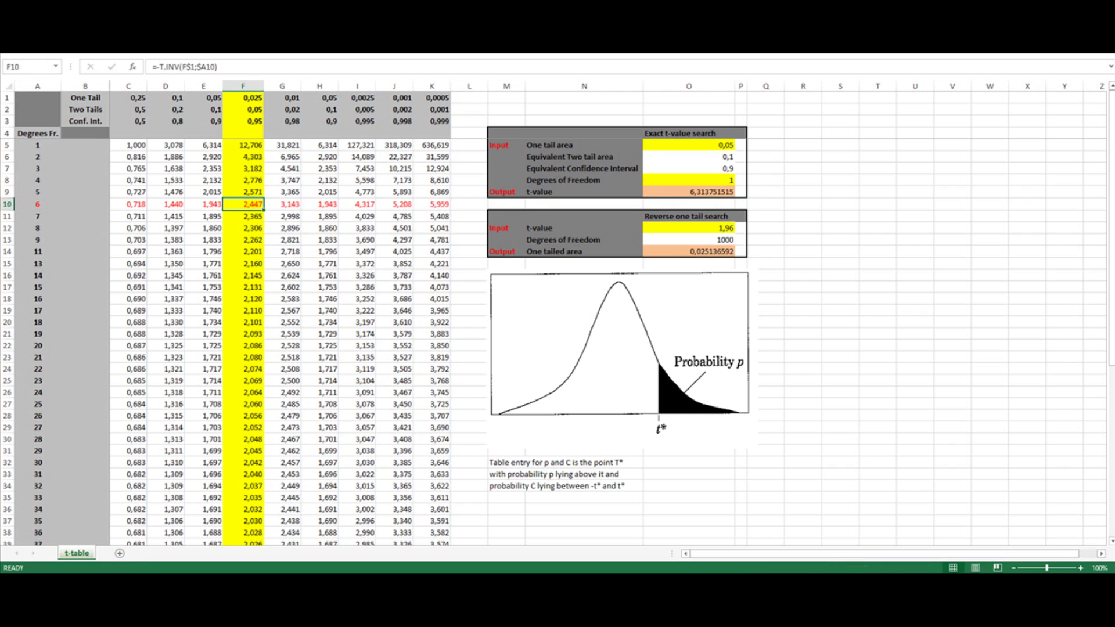
# Return to the RegressionYT workbook and handwrite the critical values -2.447 and 2.447 beneath the bell curve's two tail boundaries
pyautogui.moveTo(58, 572)
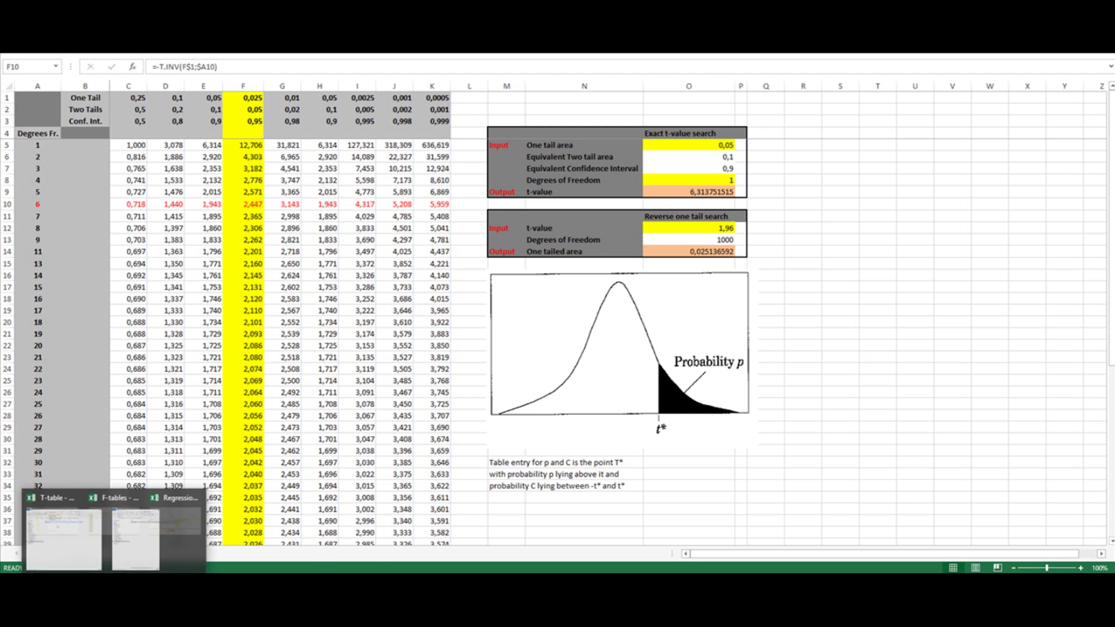
pyautogui.click(293, 526)
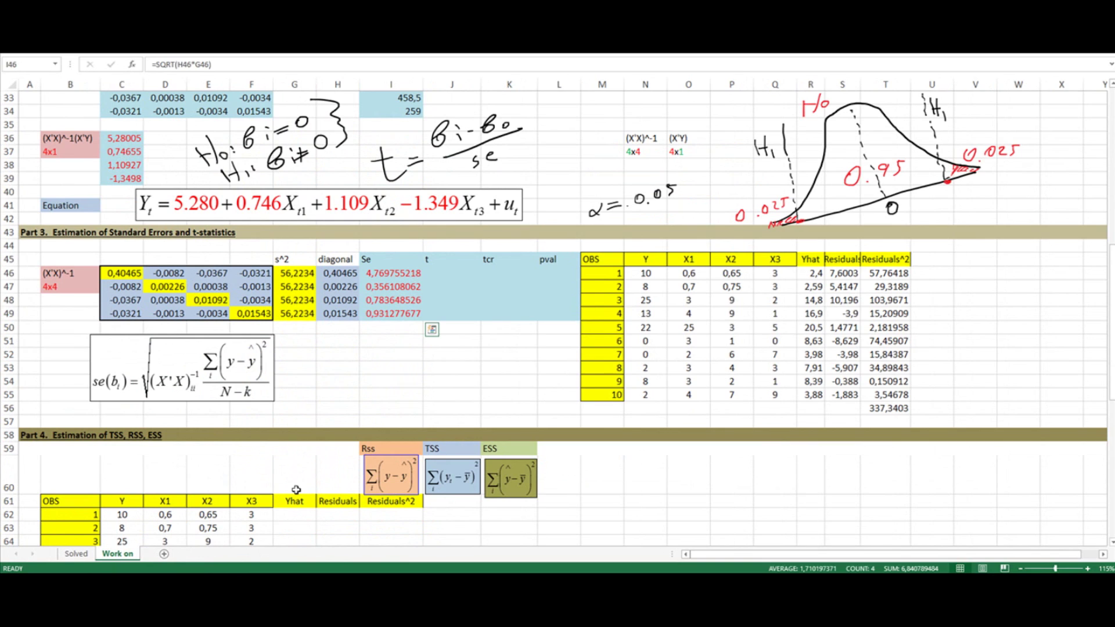
pyautogui.click(713, 288)
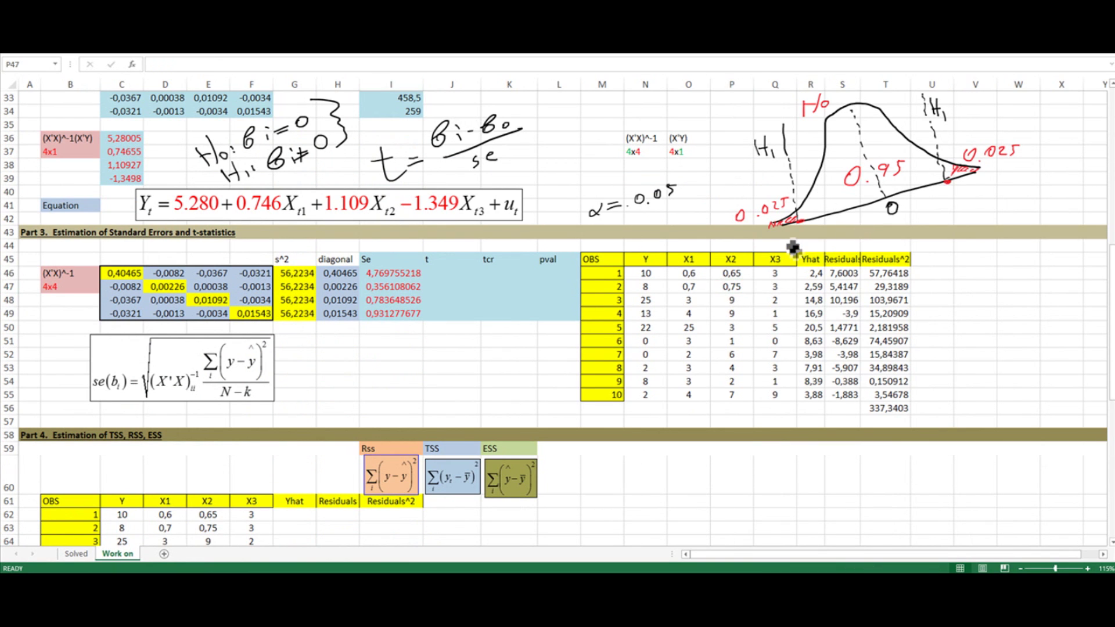
pyautogui.moveTo(784, 235)
pyautogui.mouseDown()
pyautogui.moveTo(828, 239)
pyautogui.moveTo(782, 240)
pyautogui.mouseUp()
pyautogui.moveTo(940, 192); pyautogui.dragTo(979, 198)
pyautogui.moveTo(976, 187)
pyautogui.mouseDown()
pyautogui.moveTo(976, 203)
pyautogui.moveTo(988, 194)
pyautogui.mouseUp()
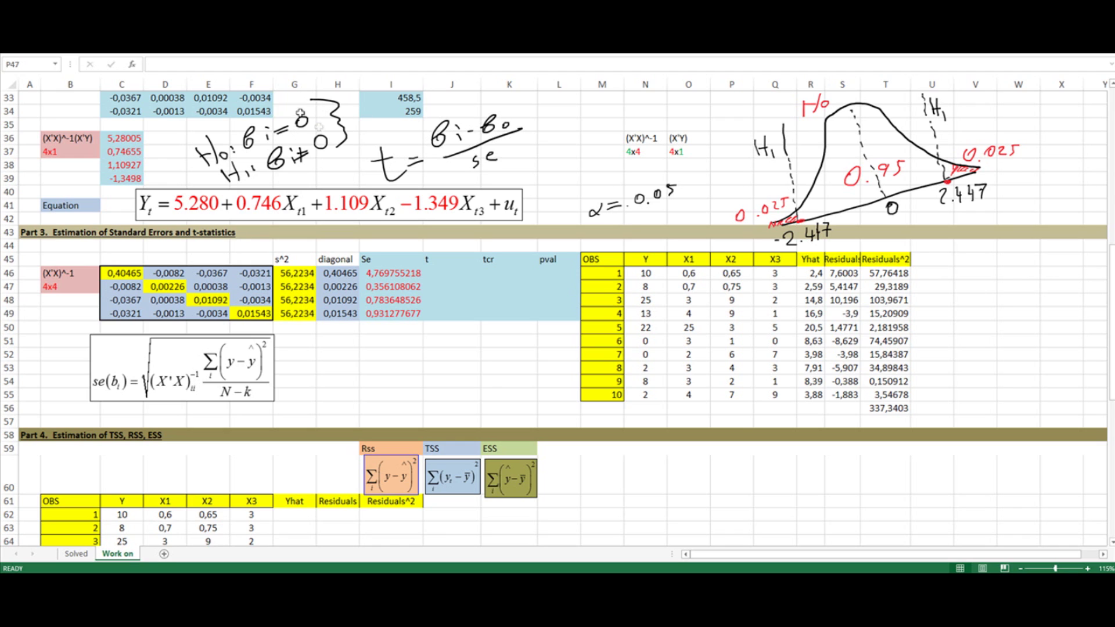
pyautogui.moveTo(296, 127); pyautogui.dragTo(304, 129)
# Calculate the t-statistics in J46:J49 by entering =C36/I46 in J46 and filling it down
pyautogui.click(439, 272)
pyautogui.write('=')
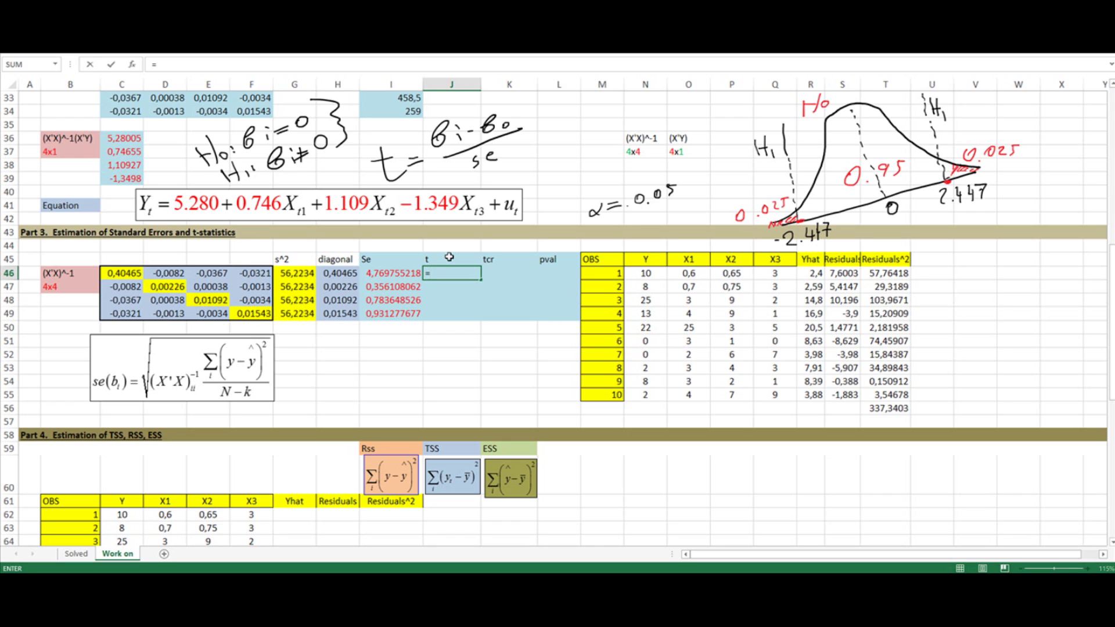
pyautogui.click(126, 140)
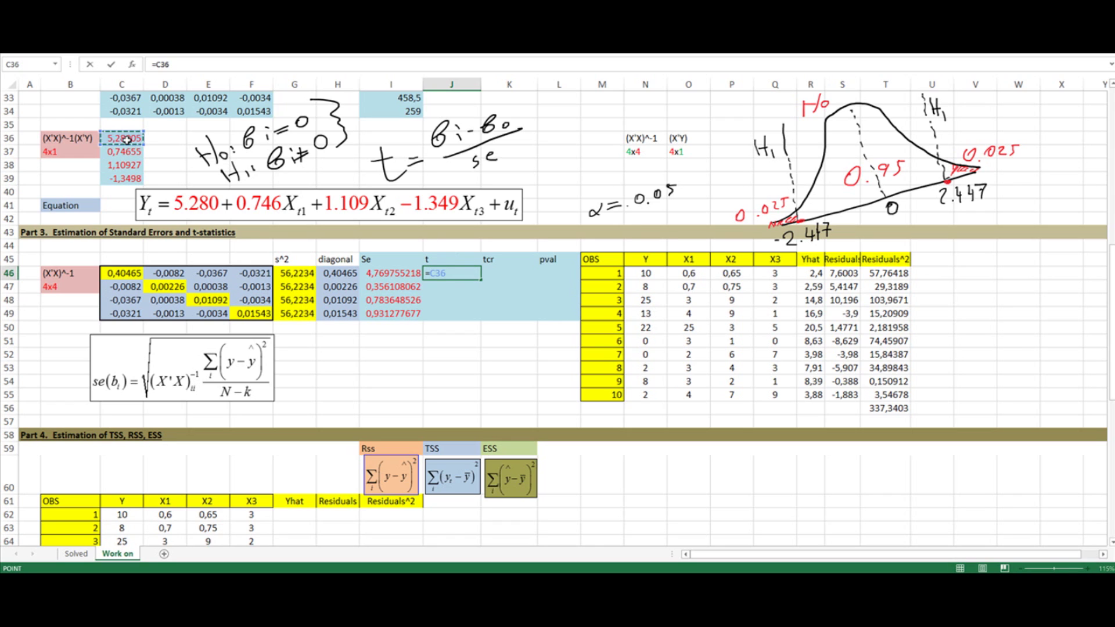
pyautogui.write('/')
pyautogui.click(388, 273)
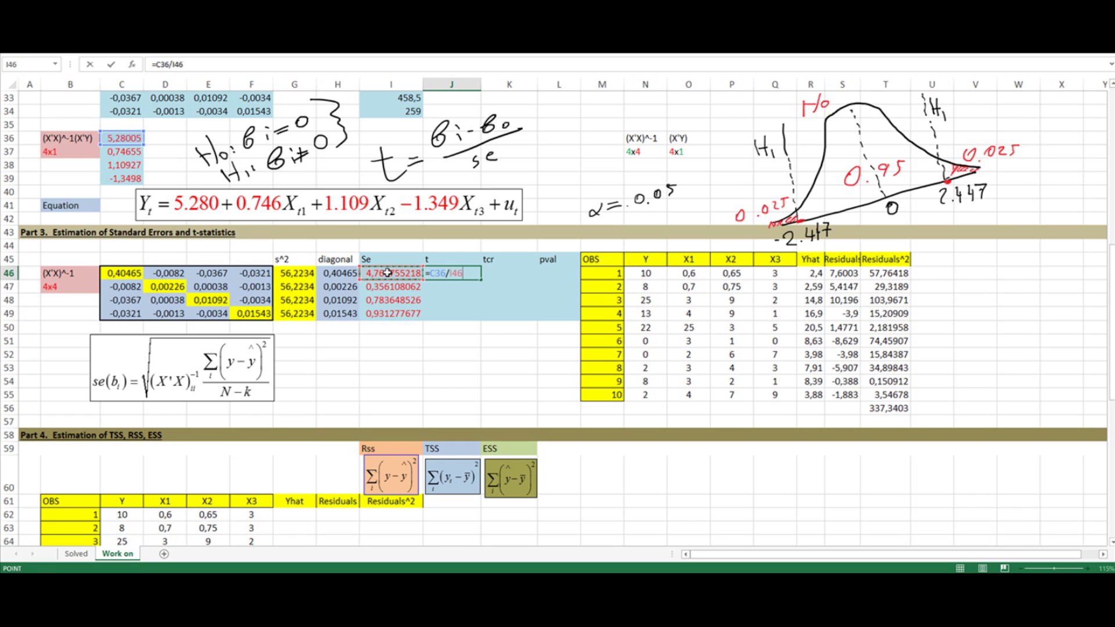
pyautogui.press('Return')
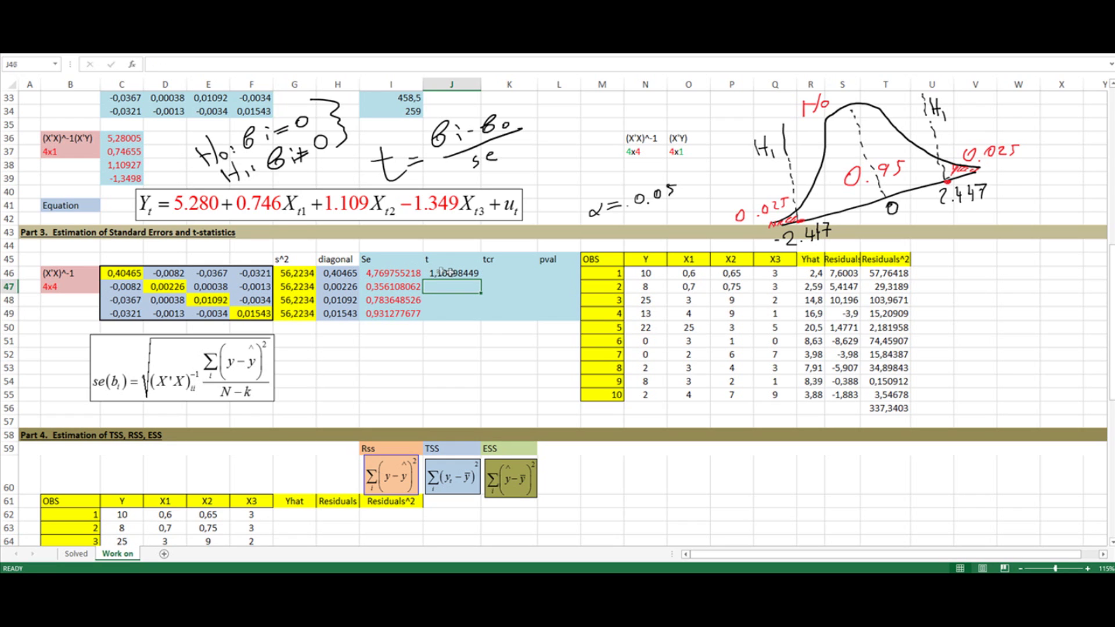
pyautogui.click(448, 273)
pyautogui.moveTo(480, 280); pyautogui.dragTo(472, 318)
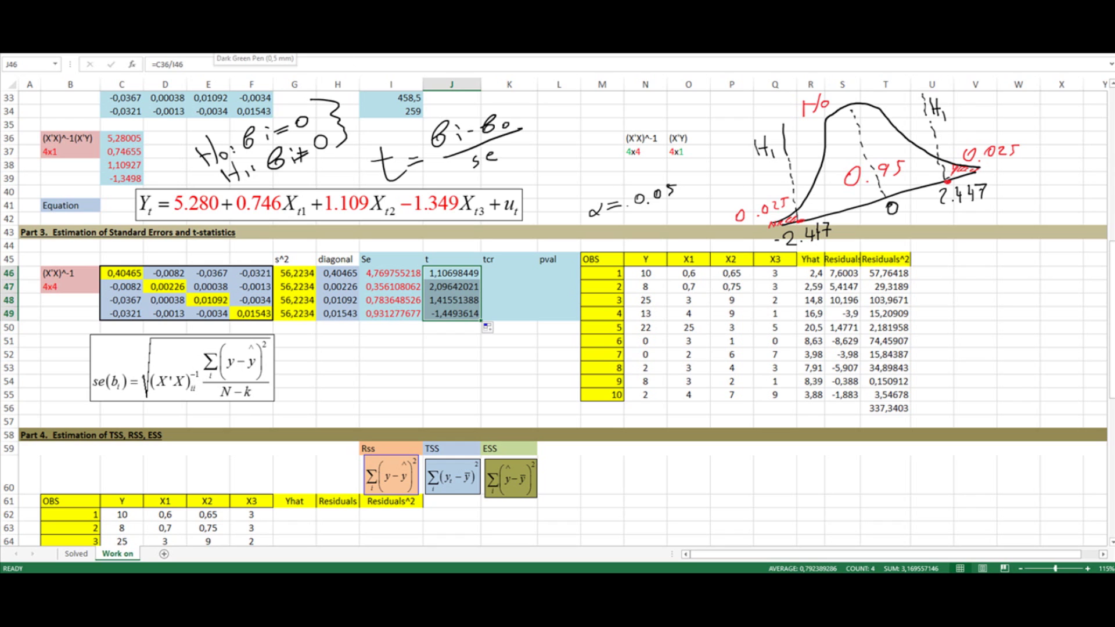
# Mark the t-statistics column with dark green pen strokes and add green marks on the bell curve's axis between the critical values
pyautogui.click(256, 51)
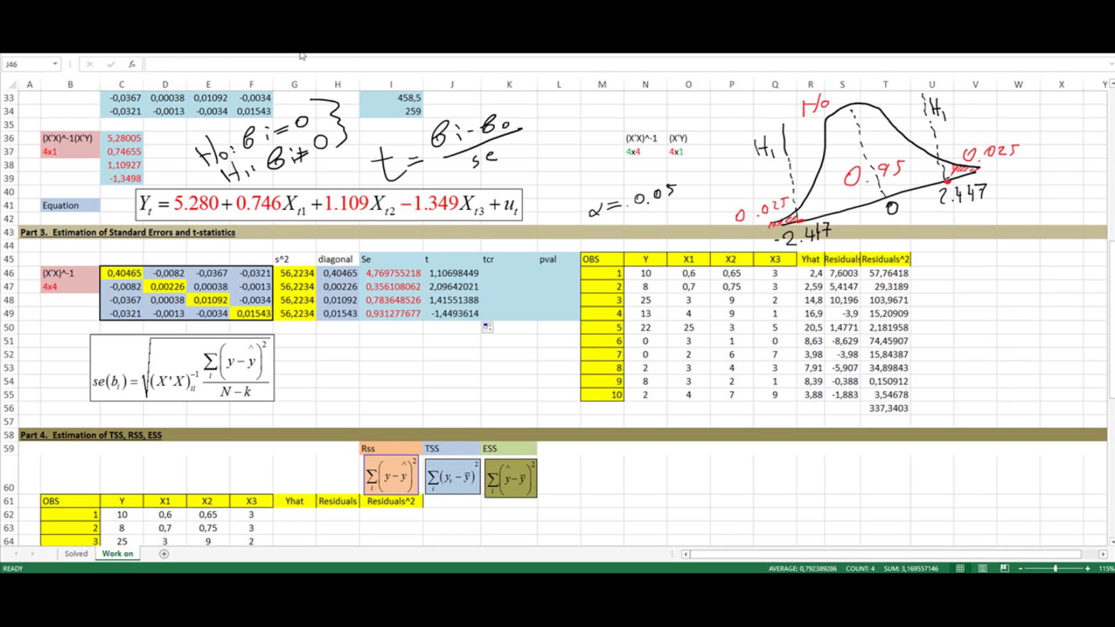
pyautogui.moveTo(428, 268); pyautogui.dragTo(426, 279)
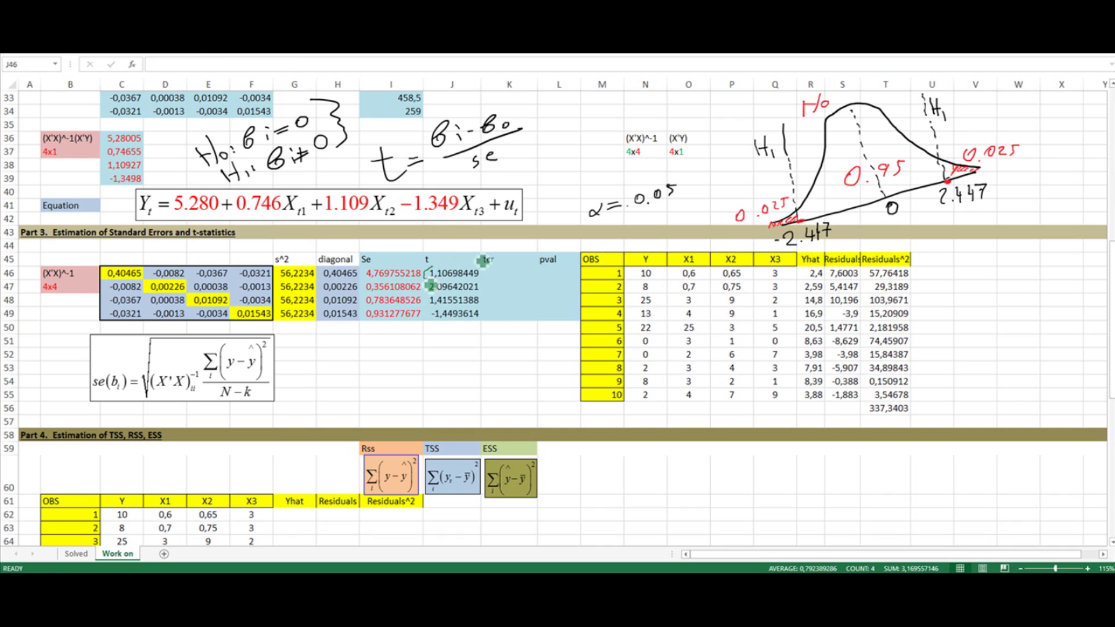
pyautogui.click(914, 189)
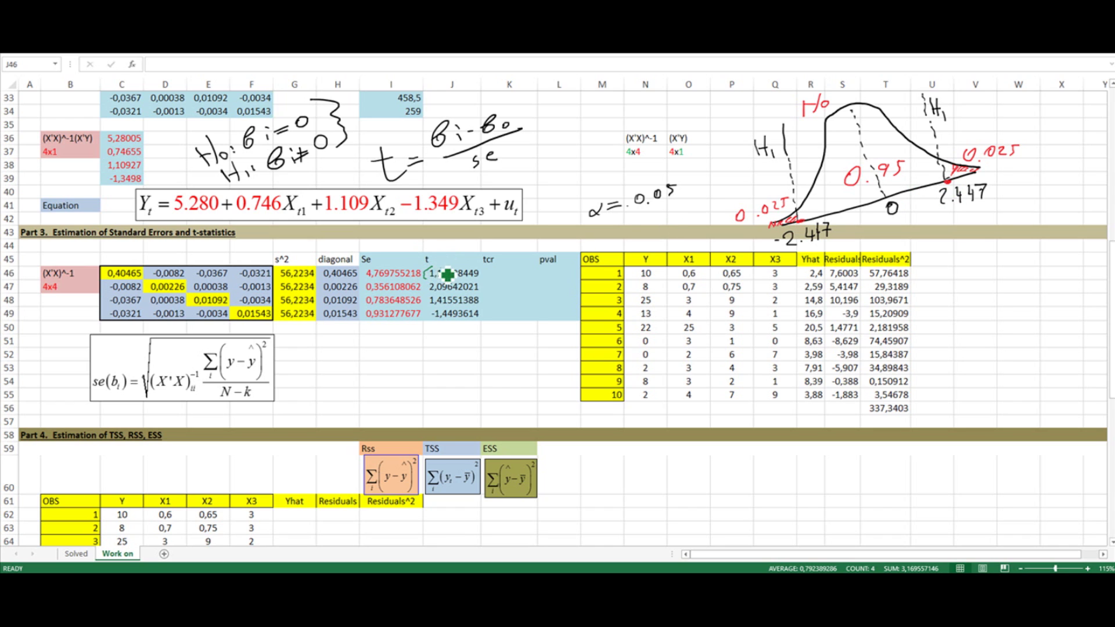
pyautogui.moveTo(427, 278); pyautogui.dragTo(422, 263)
# Calculate the two-tailed critical t-values in K46:K49 by entering =T.INV.2T(0,05;6) in K46 and filling it down
pyautogui.click(500, 274)
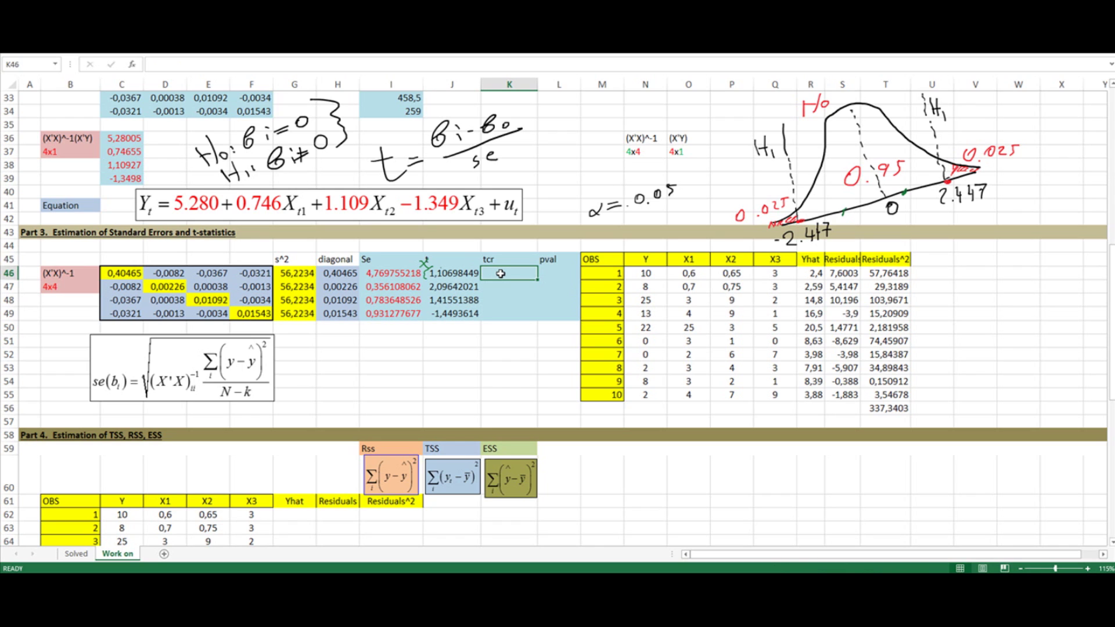
pyautogui.write('=')
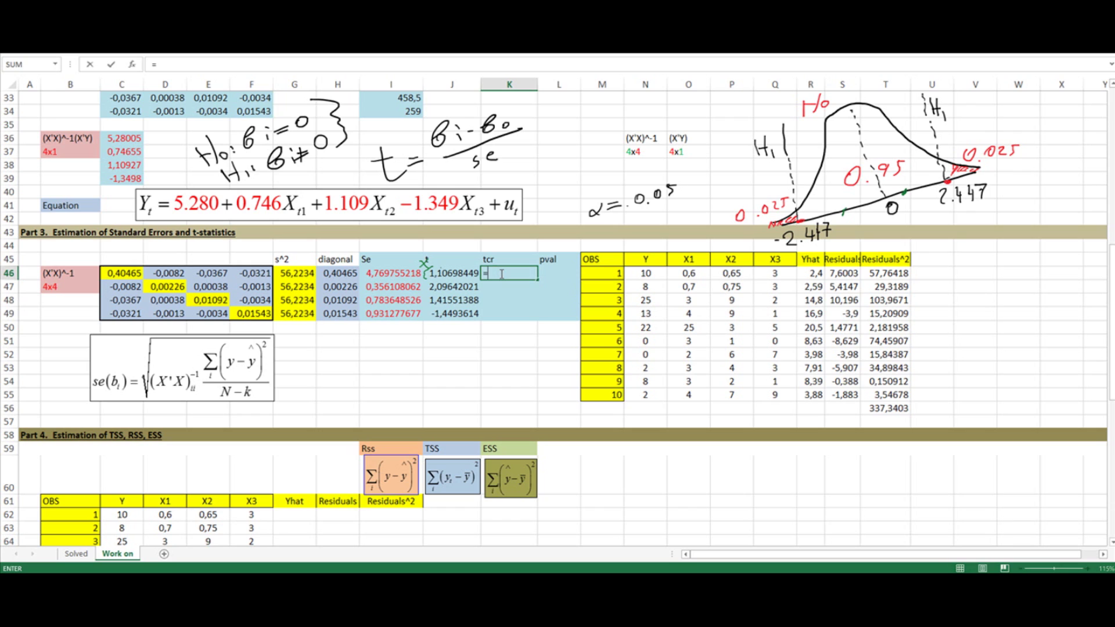
pyautogui.write('t.inv')
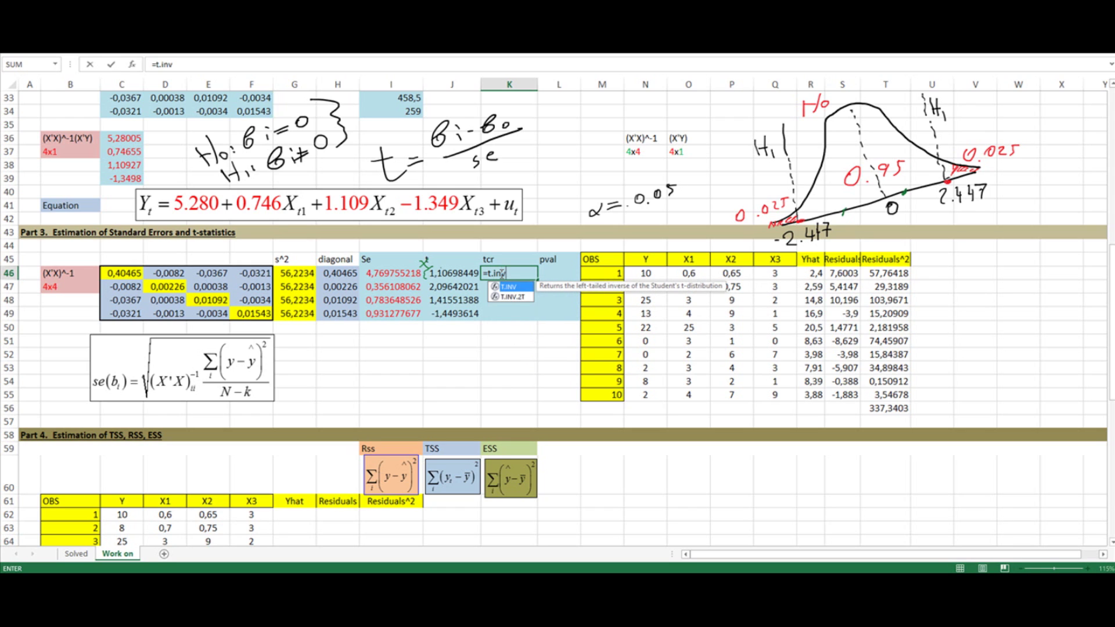
pyautogui.write('.2t')
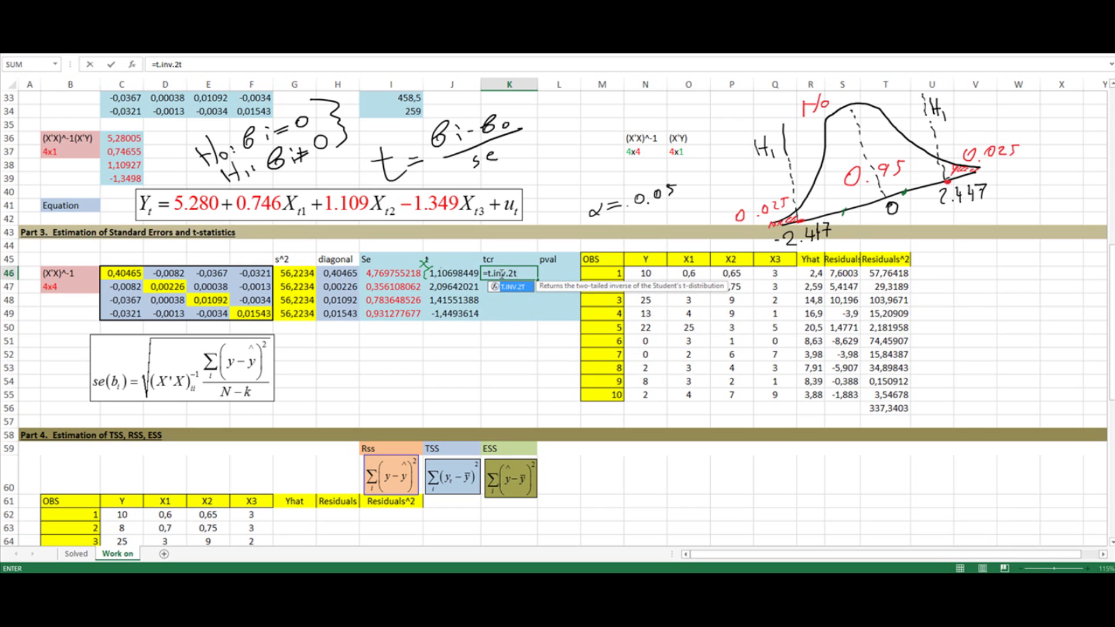
pyautogui.write('(')
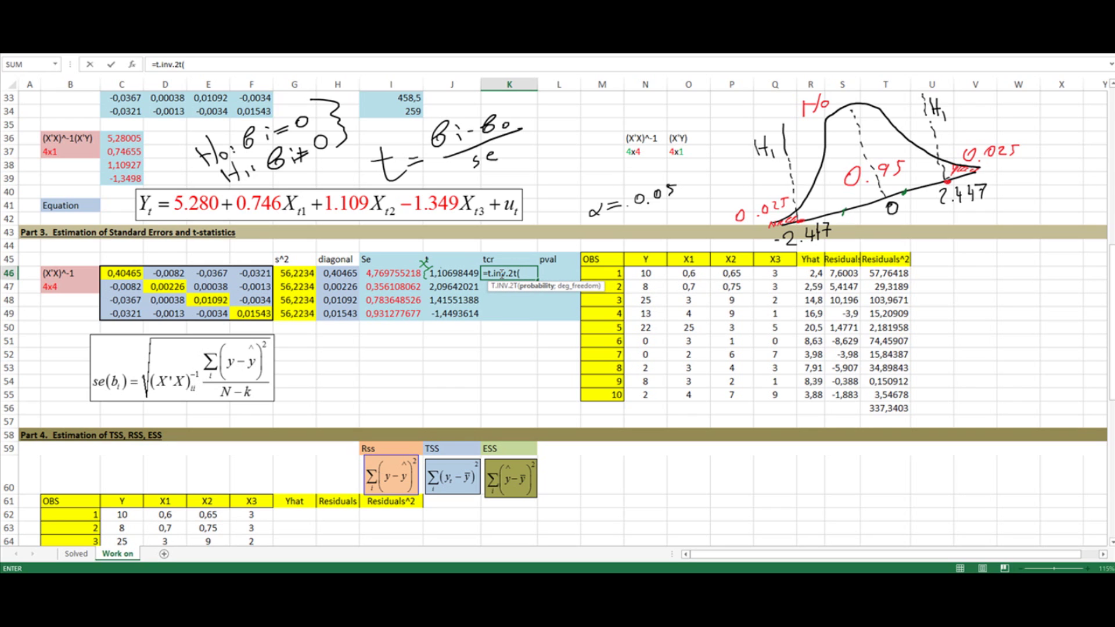
pyautogui.write('0,05;')
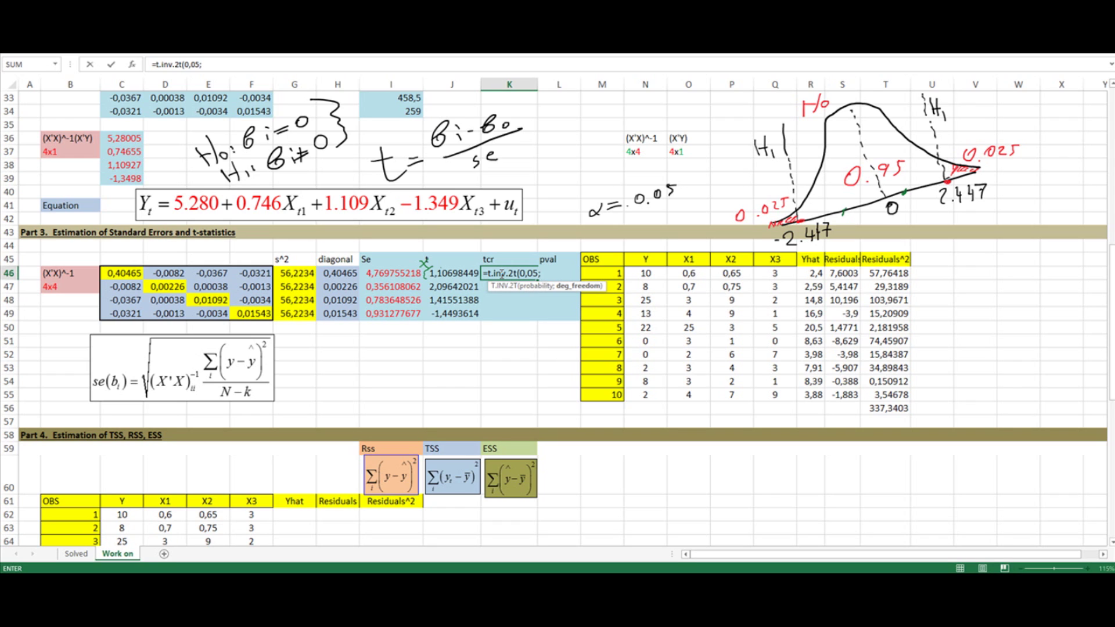
pyautogui.write('6')
pyautogui.press('Return')
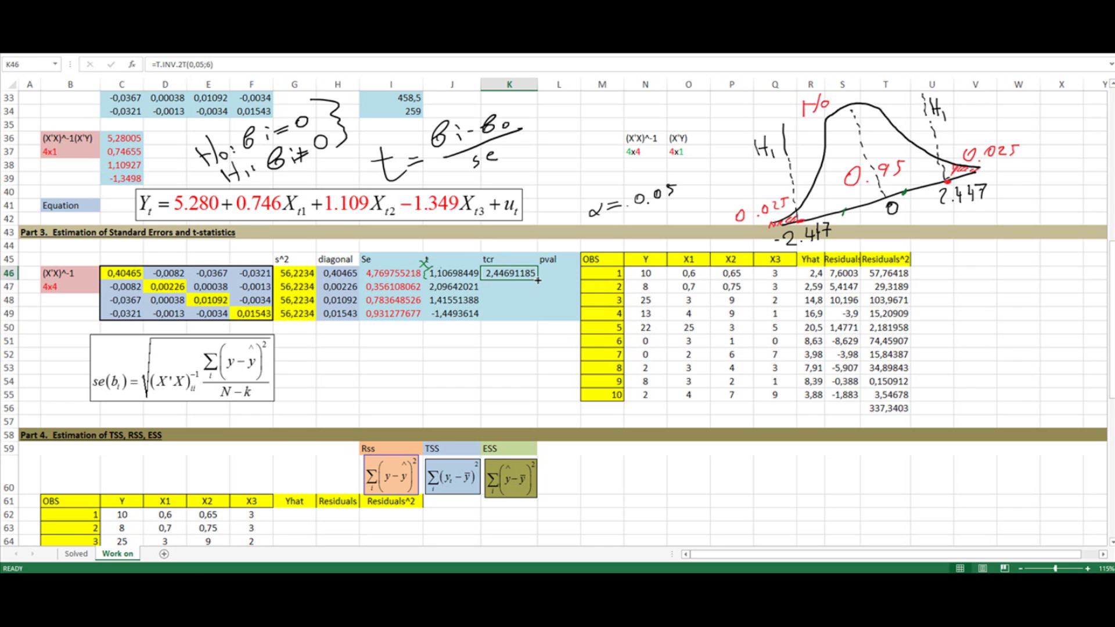
pyautogui.moveTo(539, 280); pyautogui.dragTo(531, 314)
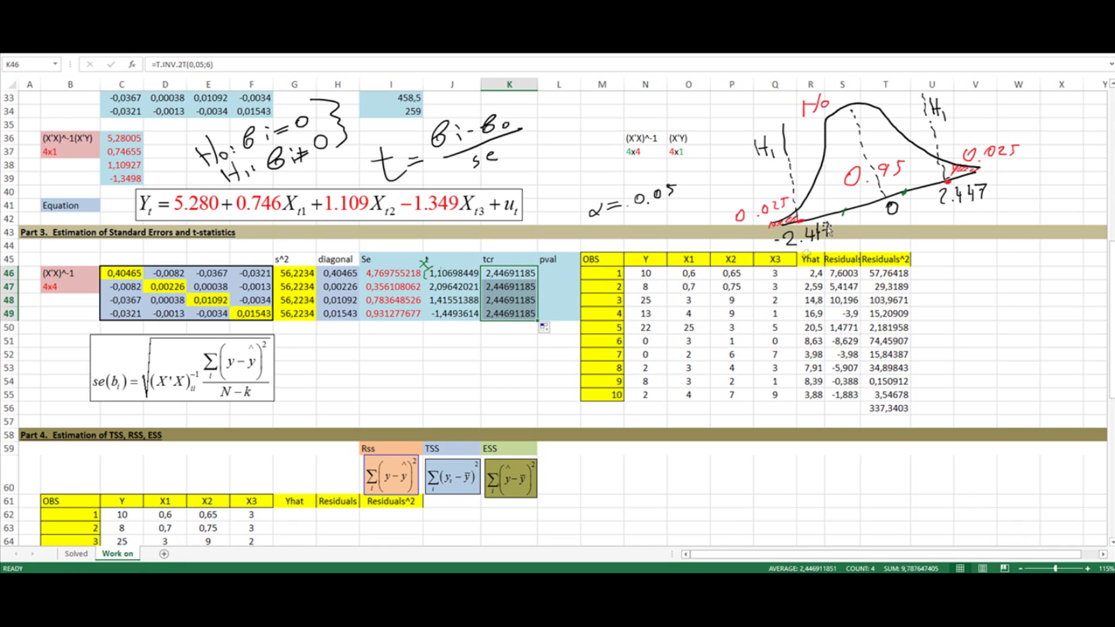
# Enter the first p-value formula in L46 as =T.DIST(J46;6;TRUE)
pyautogui.click(560, 271)
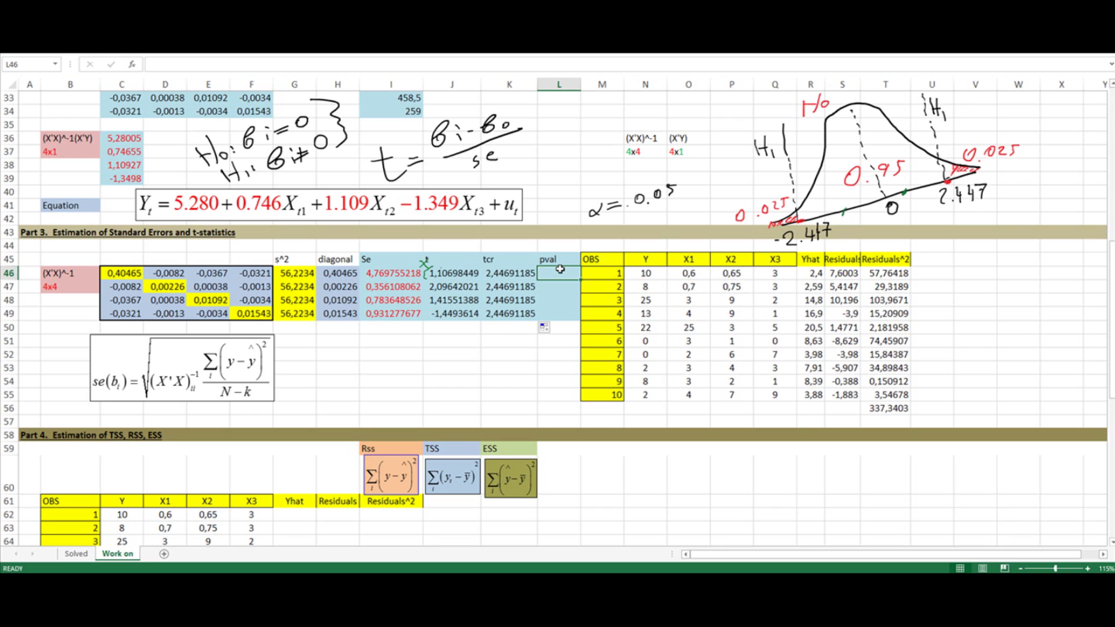
pyautogui.write('=t.')
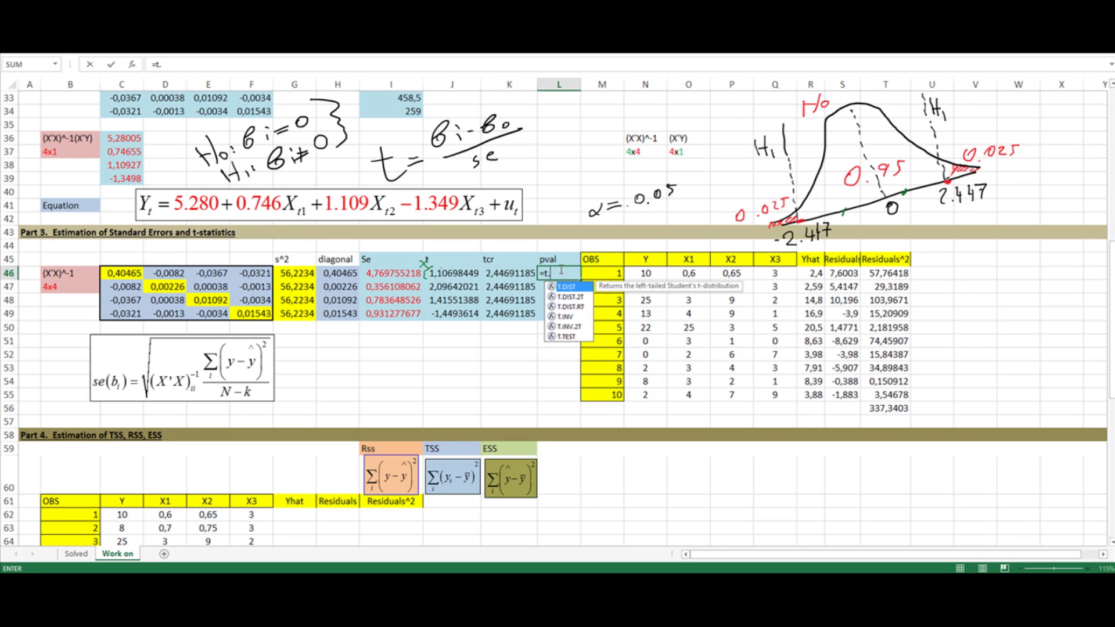
pyautogui.write('dist(')
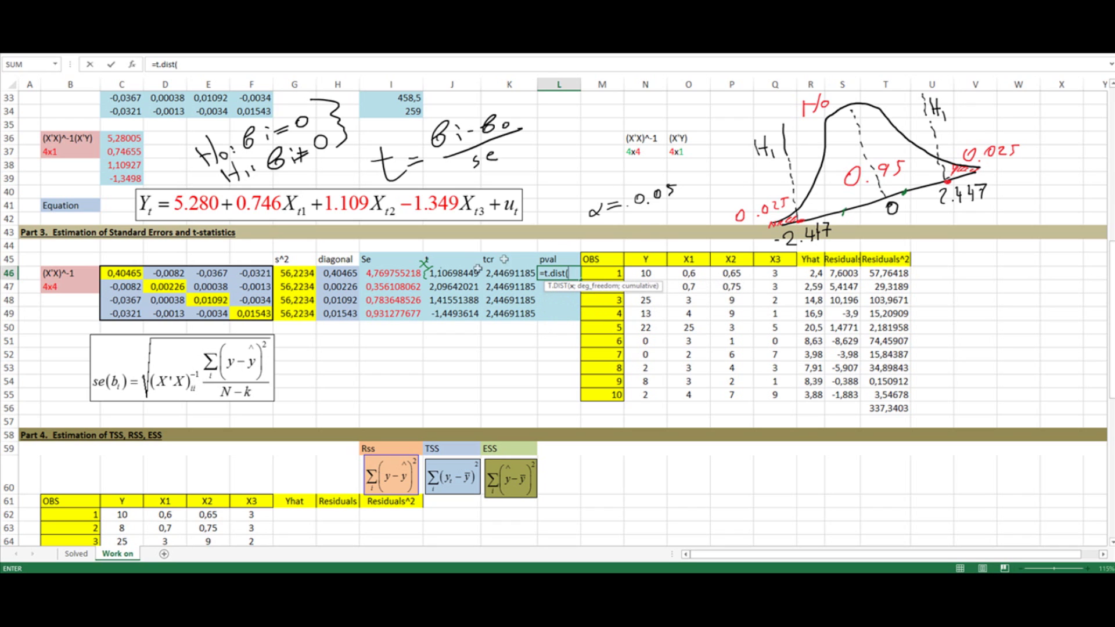
pyautogui.click(462, 274)
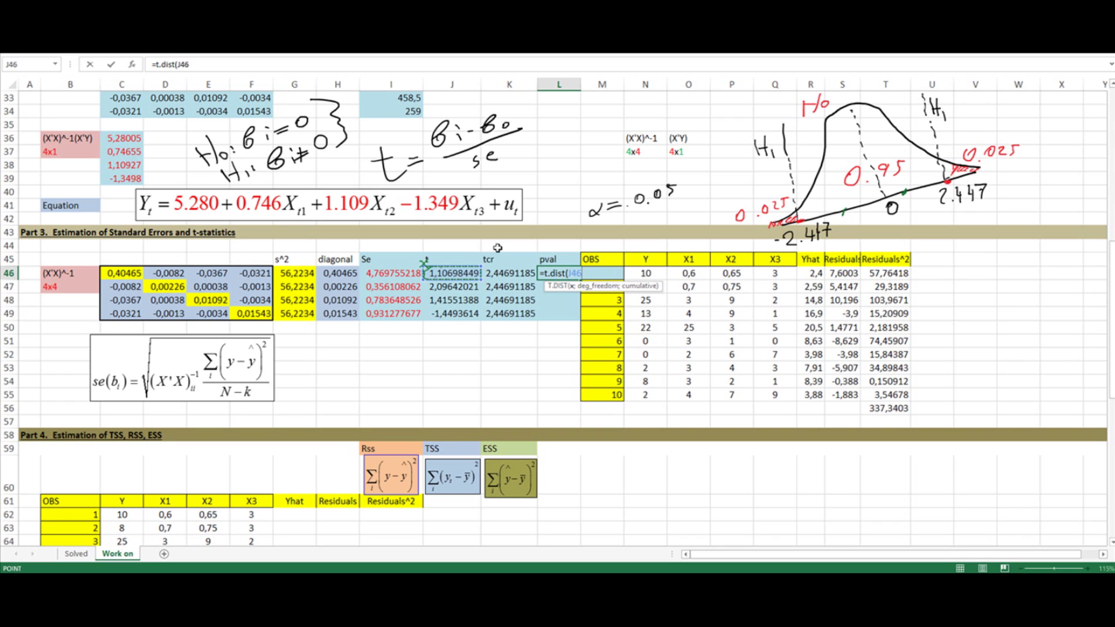
pyautogui.write(';')
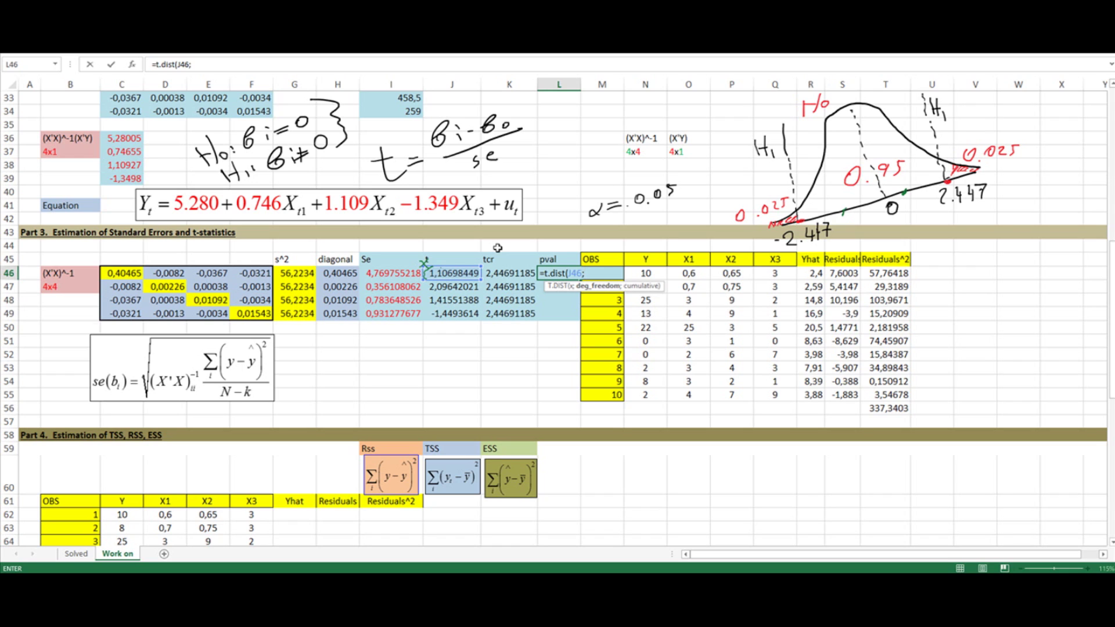
pyautogui.write('6;')
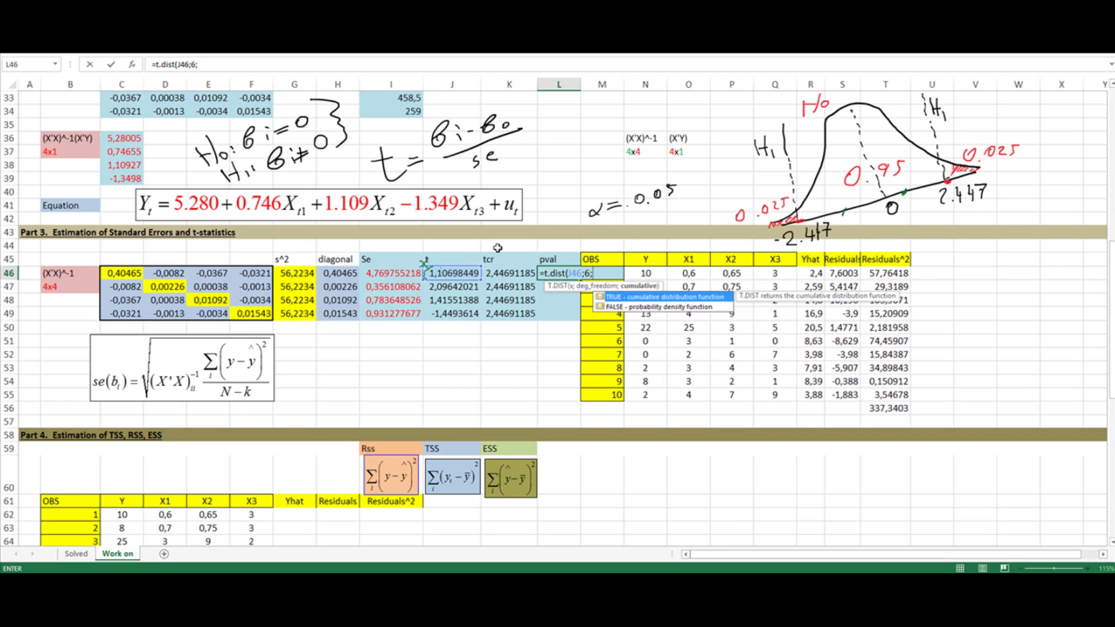
pyautogui.write('True)')
pyautogui.press('Return')
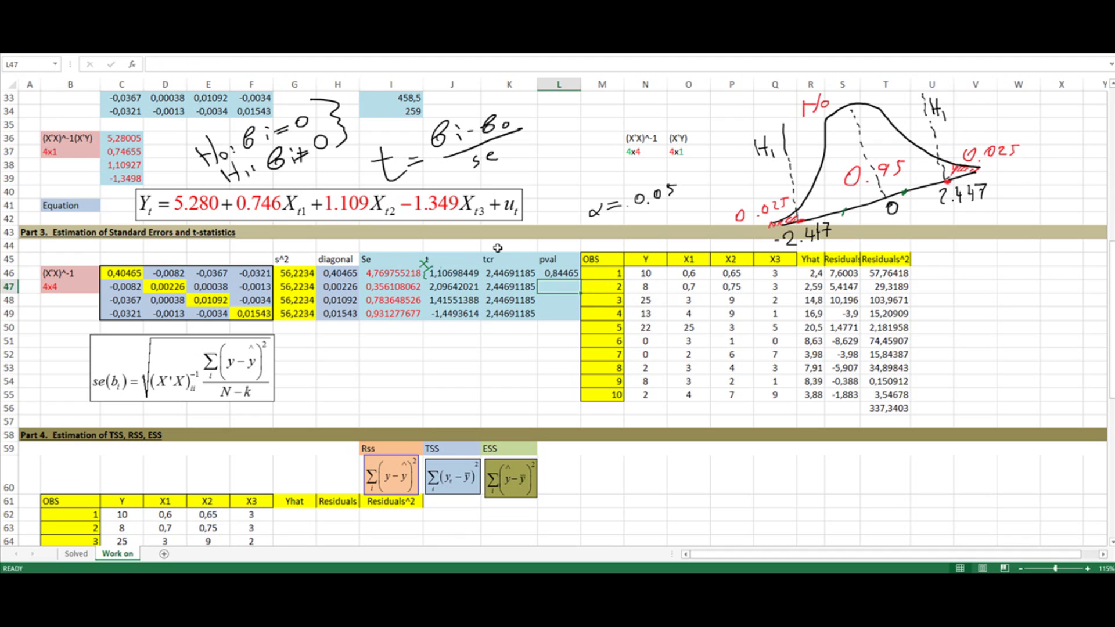
# Change the cumulative argument of the T.DIST formula in L46 to FALSE and fill the formula down to L49
pyautogui.click(562, 271)
pyautogui.click(219, 63)
pyautogui.press('BackSpace')
pyautogui.press('BackSpace')
pyautogui.press('BackSpace')
pyautogui.press('BackSpace')
pyautogui.write('FALSE)')
pyautogui.press('Return')
pyautogui.click(559, 273)
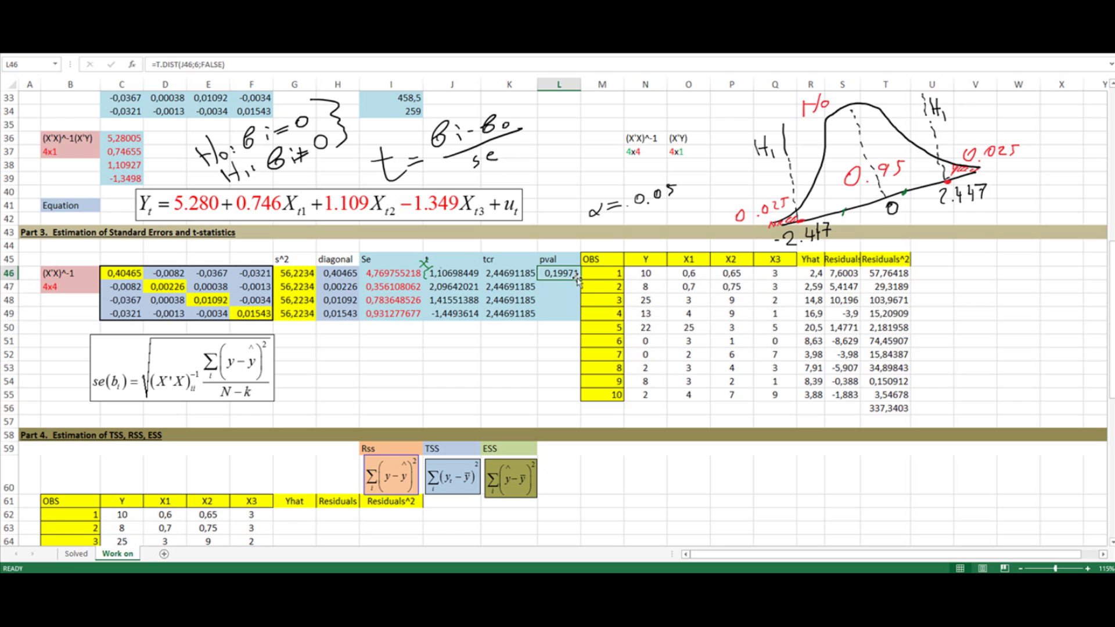
pyautogui.moveTo(579, 279); pyautogui.dragTo(568, 316)
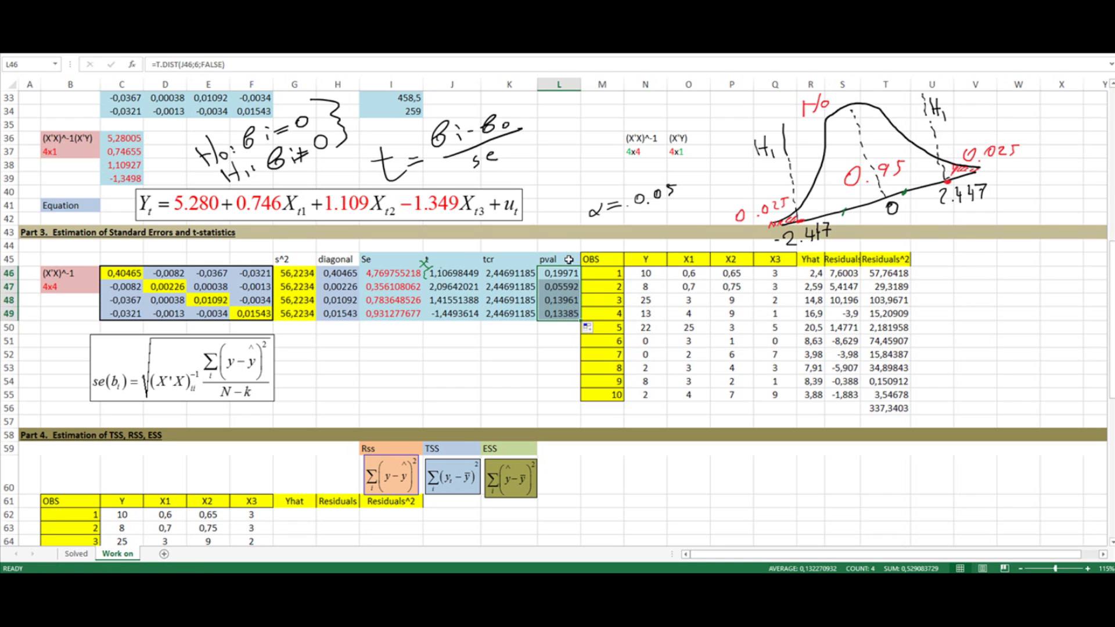
# Compare the second coefficient's t-statistic, critical value and p-value in row 47, and go on to the TSS, RSS, ESS section
pyautogui.click(557, 286)
pyautogui.moveTo(455, 290); pyautogui.dragTo(546, 284)
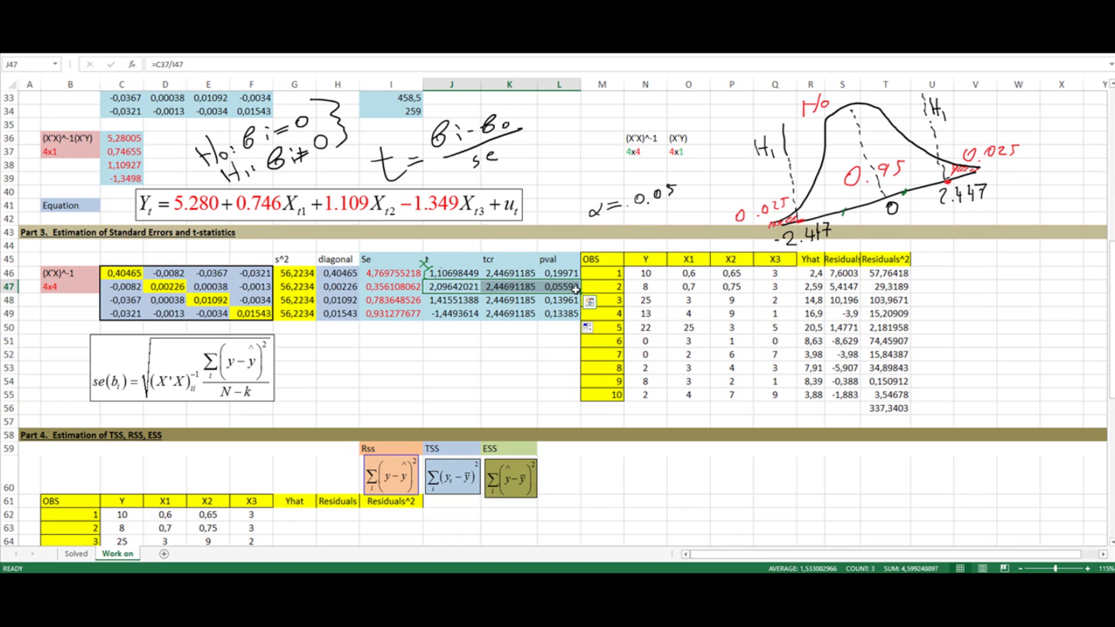
pyautogui.click(444, 286)
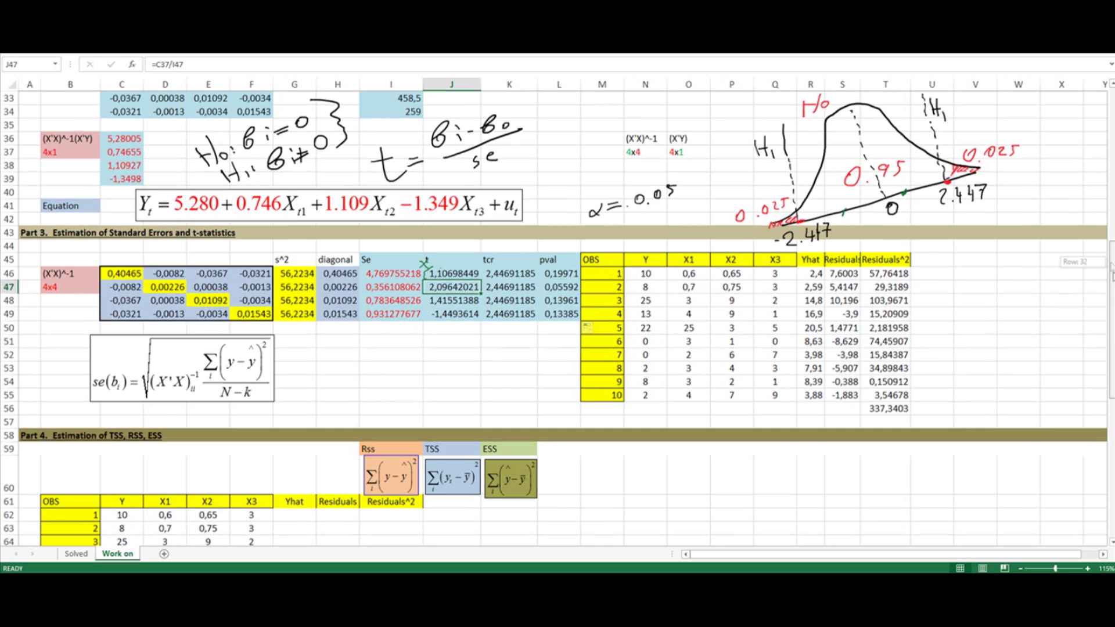
pyautogui.moveTo(1110, 272); pyautogui.dragTo(1109, 379)
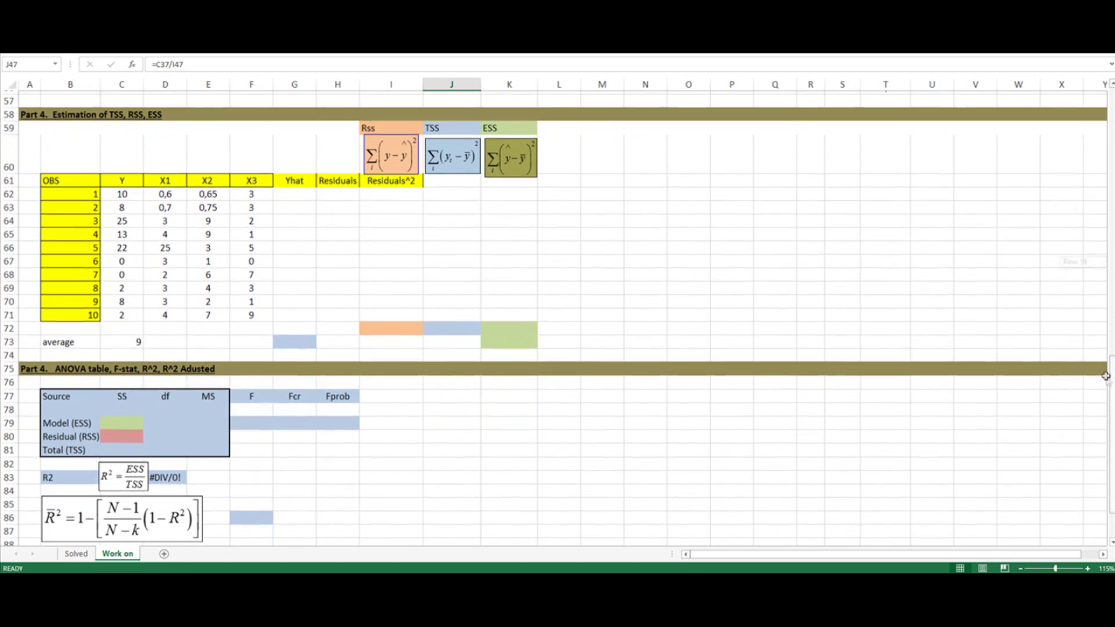